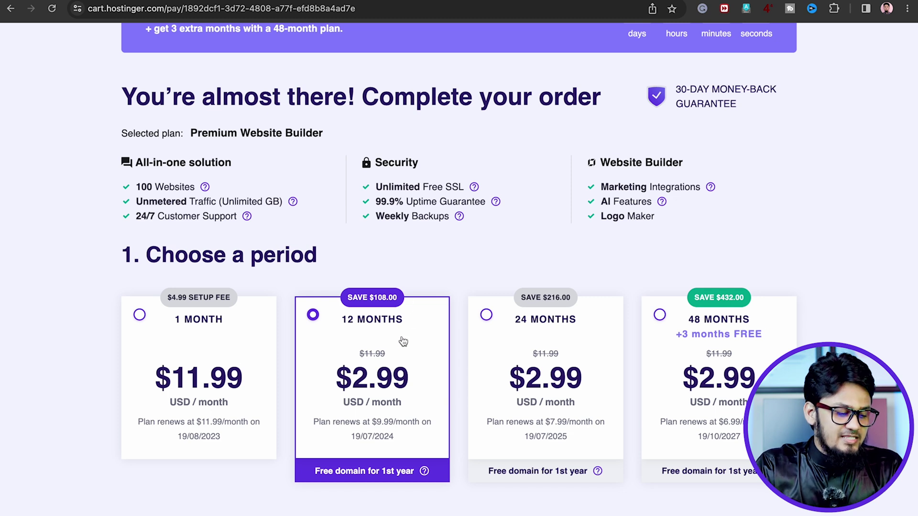
Enter the account e-mail address in the checkout and reveal the coupon code field.
scroll(401, 340, "down", 5)
scroll(404, 342, "down", 3)
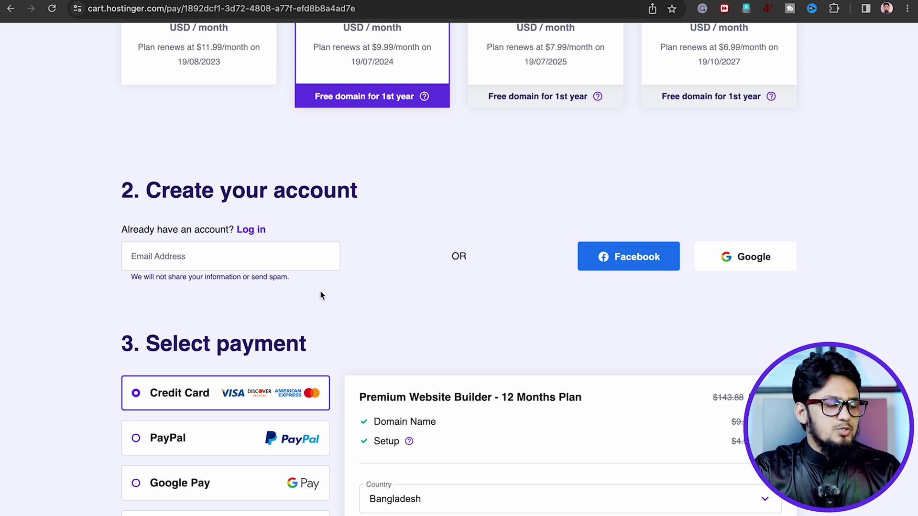
scroll(319, 289, "down", 1)
left_click(157, 220)
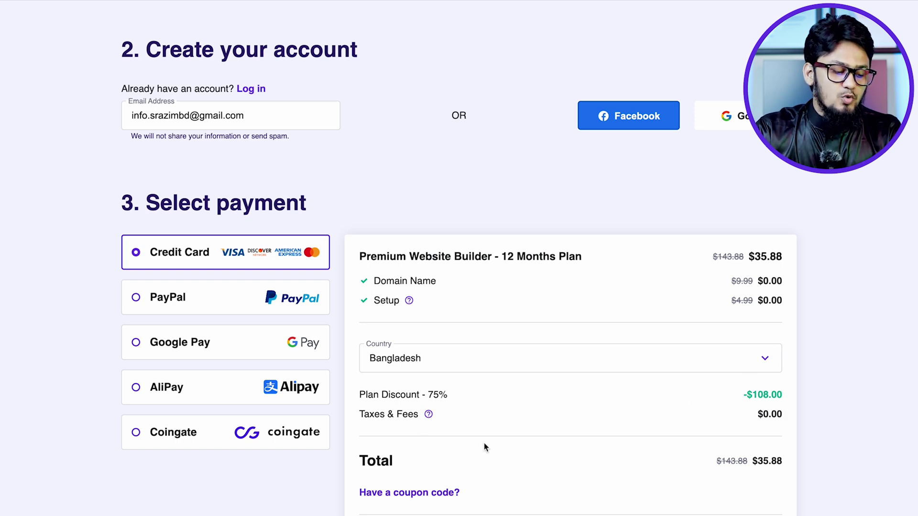
left_click(421, 493)
Enter the discount coupon code and apply it, cutting the order total to $32.29.
scroll(546, 472, "down", 1)
left_click(458, 495)
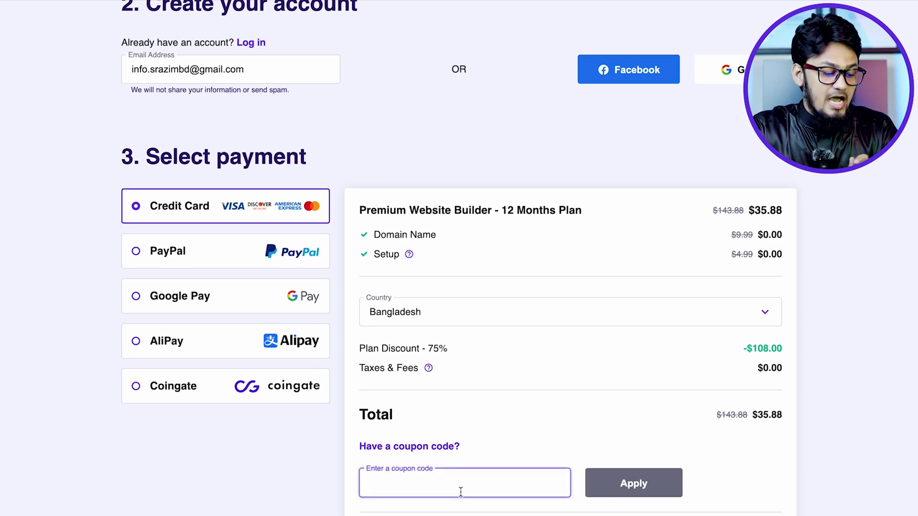
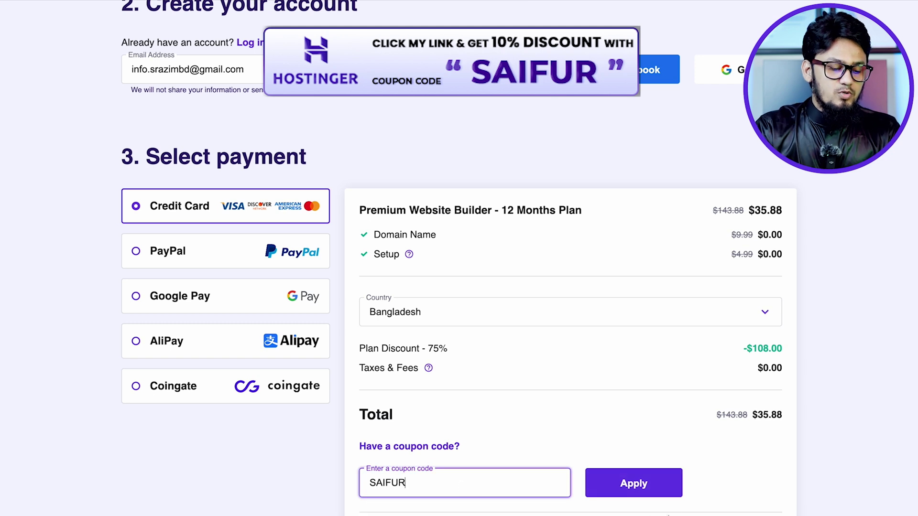
left_click(657, 490)
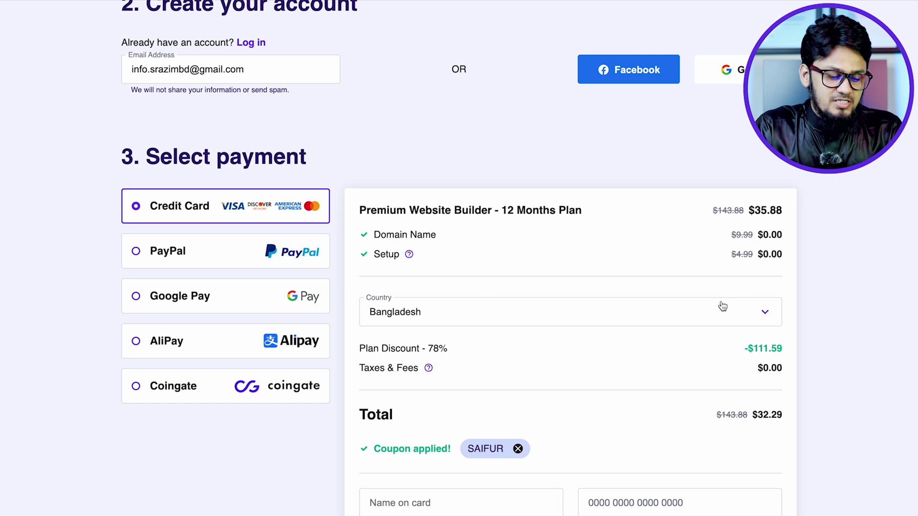
Enter the cardholder's name on the card, correcting the mistyped ending.
scroll(698, 356, "down", 2)
scroll(697, 356, "down", 2)
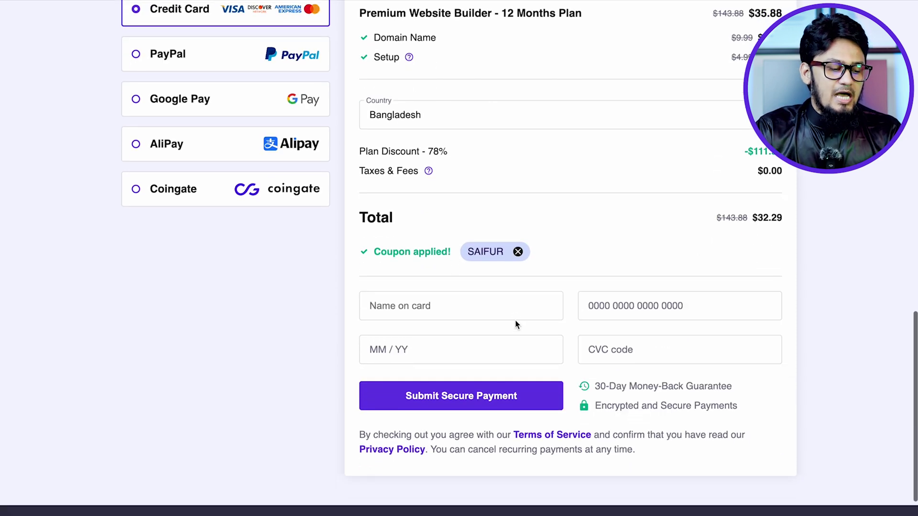
left_click(514, 317)
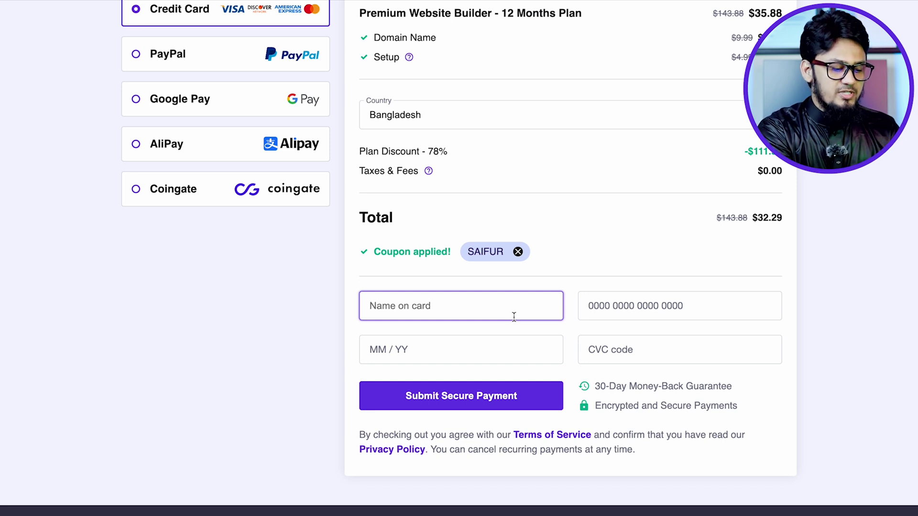
type("SAIFUR RAHMANAZI")
key("BackSpace")
key("BackSpace")
key("BackSpace")
type("AZIM")
key("Tab")
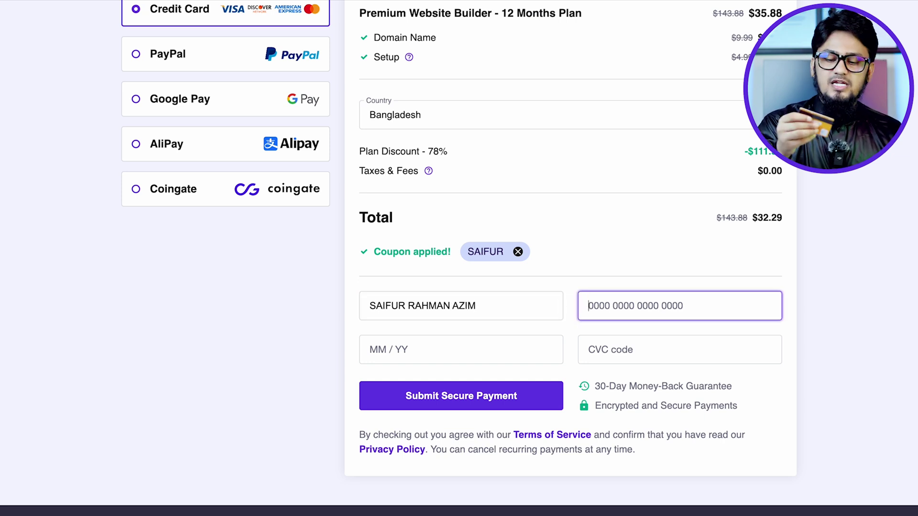
Enter card expiry 02/25 and submit the $32.29 card payment.
left_click(357, 330)
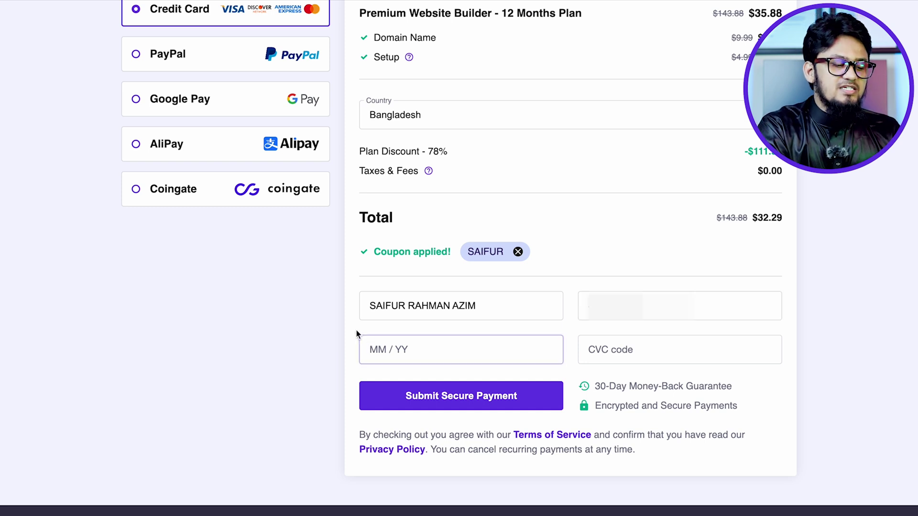
left_click(420, 354)
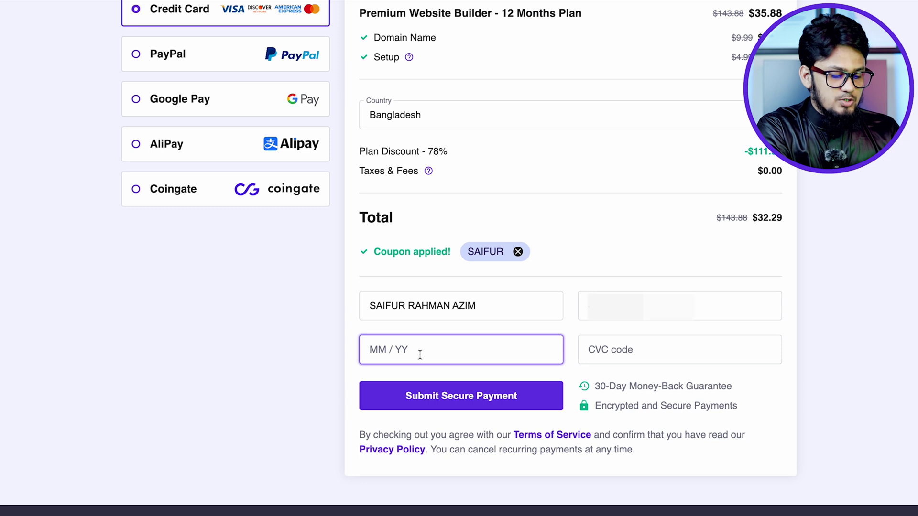
type("0225")
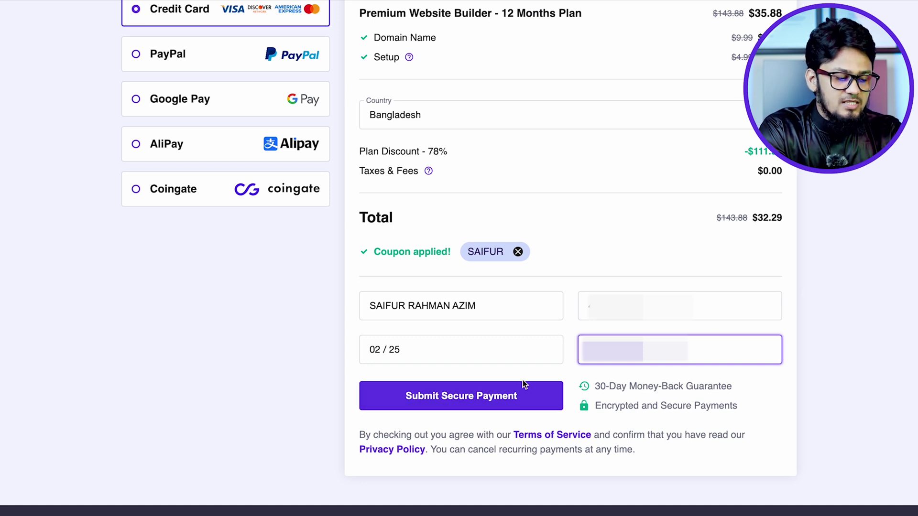
left_click(484, 407)
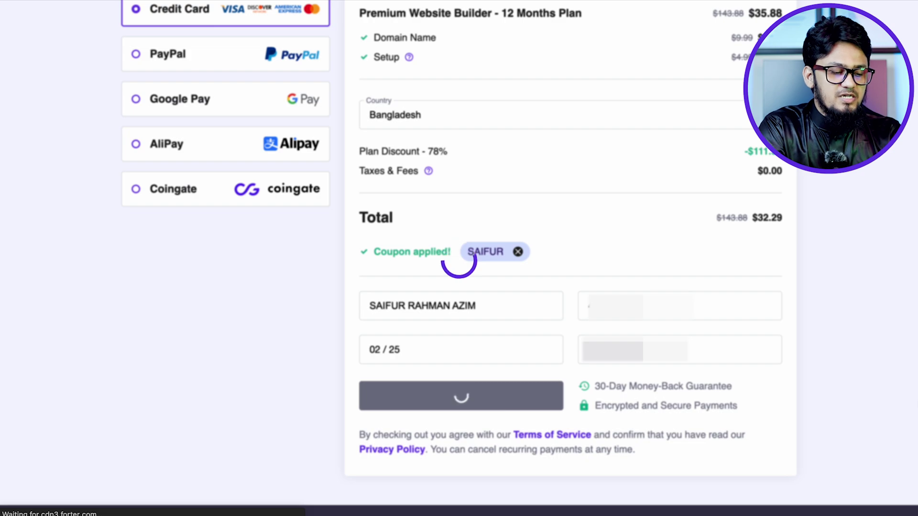
Enter the bank's one-time code in the Verified by Visa window and submit it.
scroll(779, 266, "down", 1)
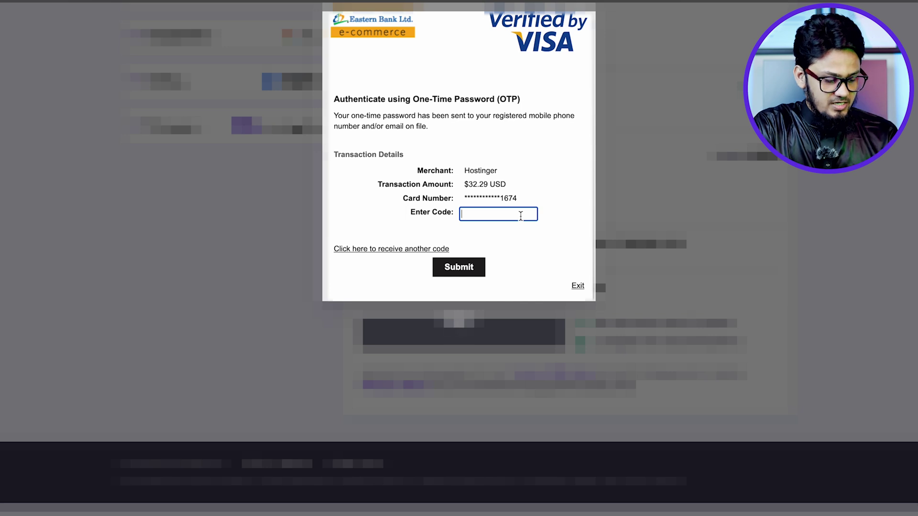
key("Return")
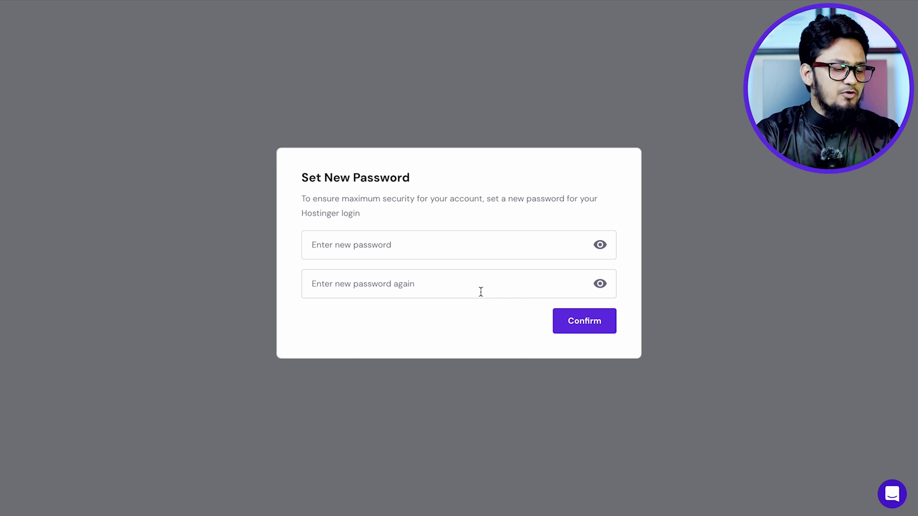
Type the new account password in both fields and confirm it.
left_click(385, 249)
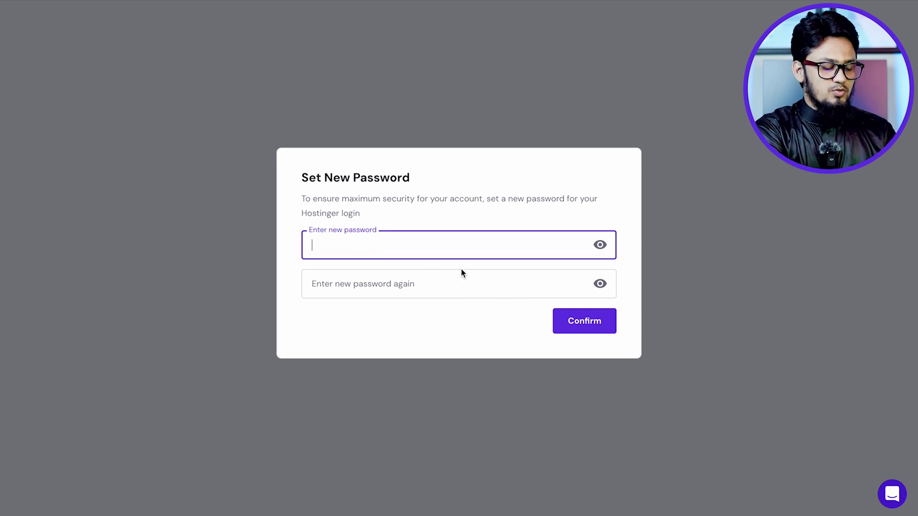
type("••••••••")
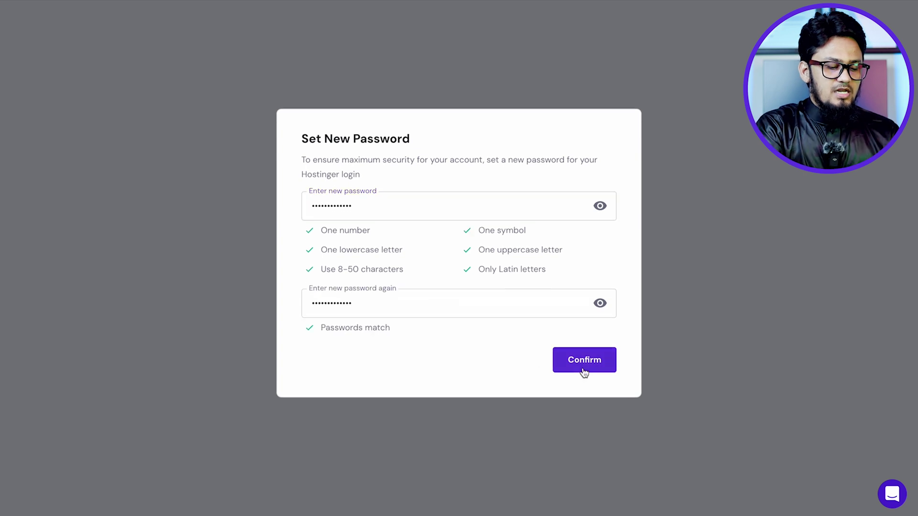
left_click(585, 372)
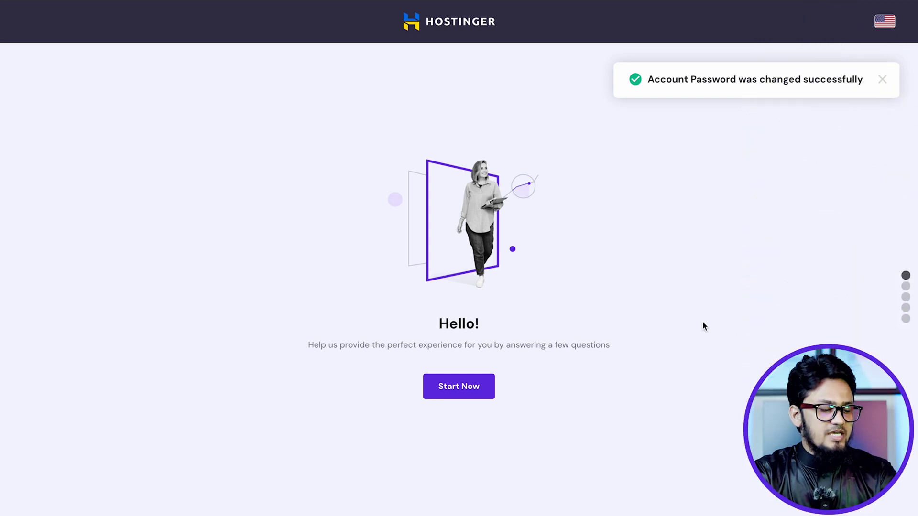
Answer for myself, building it myself, Blog, Yes please, then pick a new Hostinger Builder site.
left_click(462, 393)
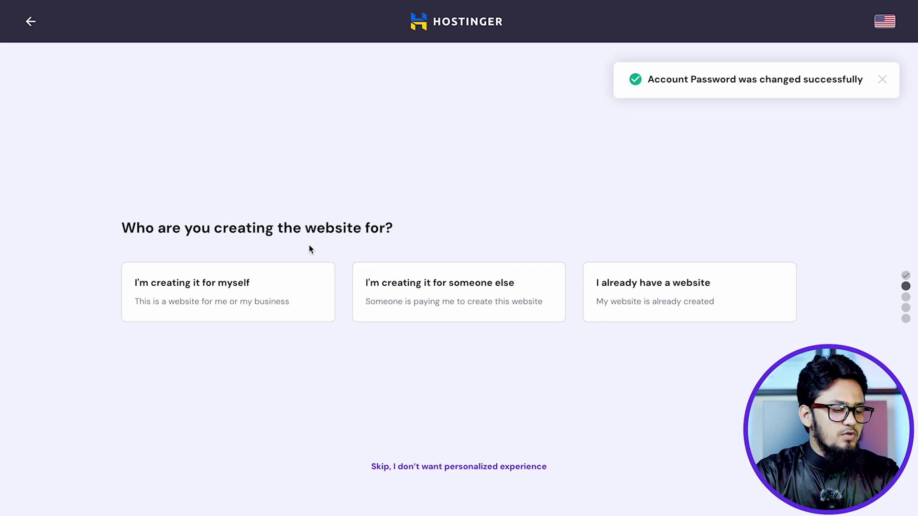
left_click(216, 294)
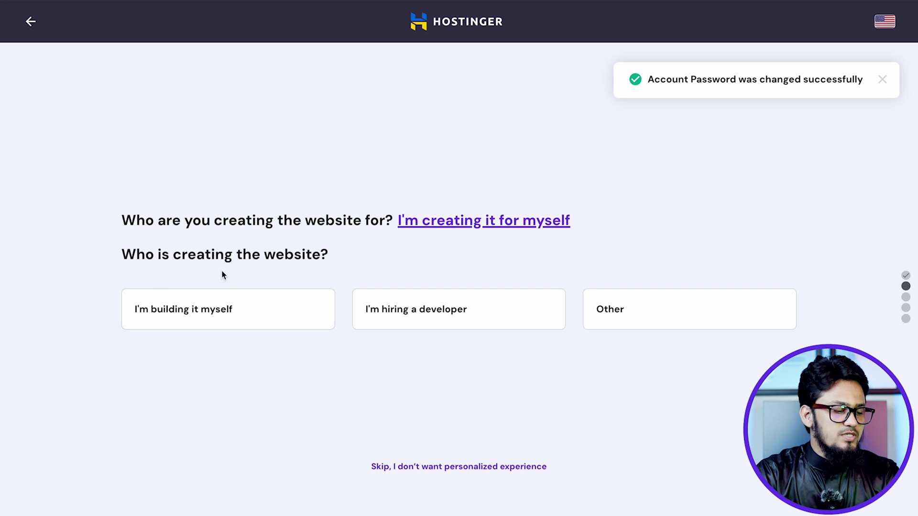
left_click(244, 306)
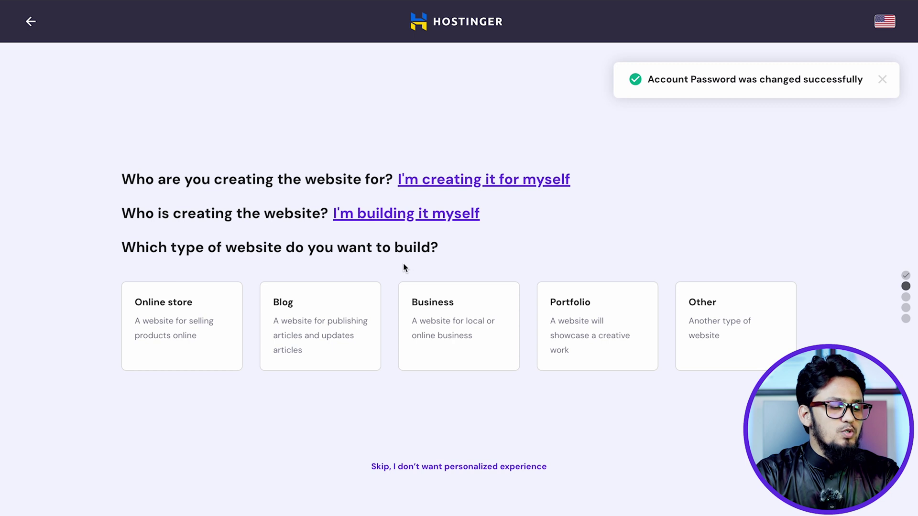
left_click(330, 327)
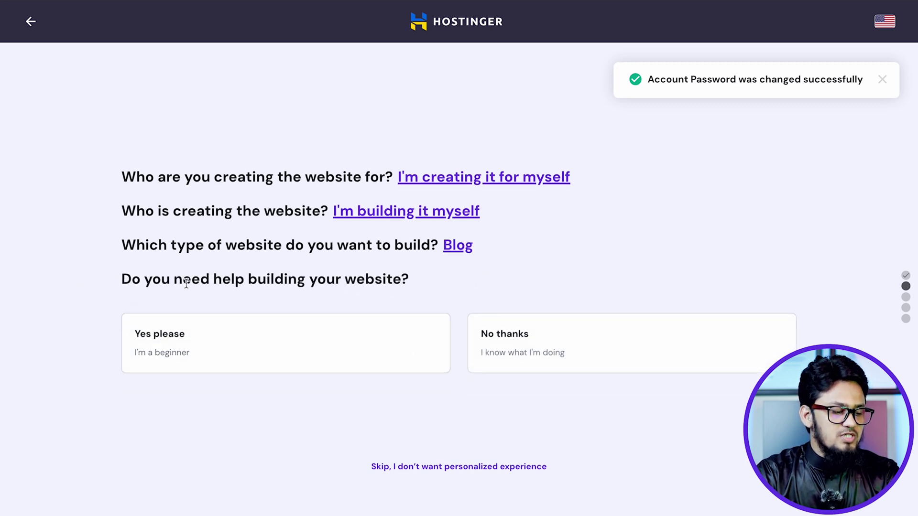
left_click(187, 335)
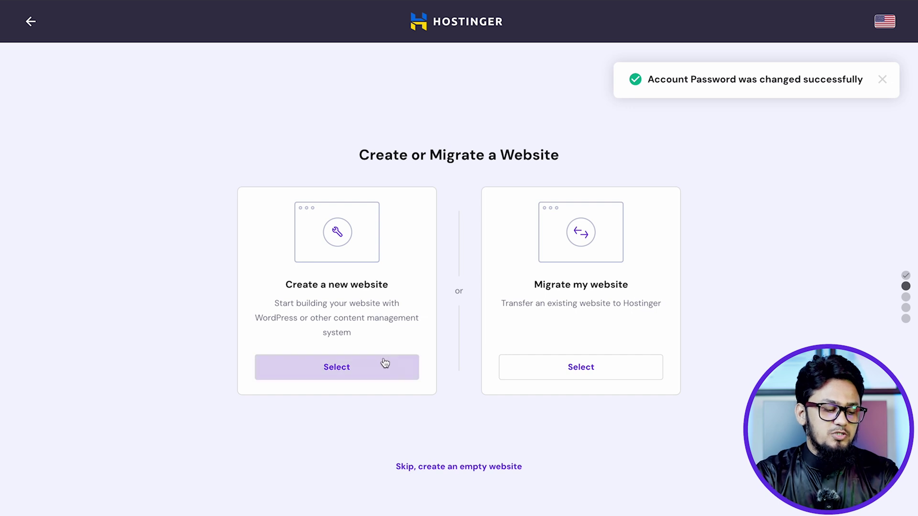
left_click(357, 375)
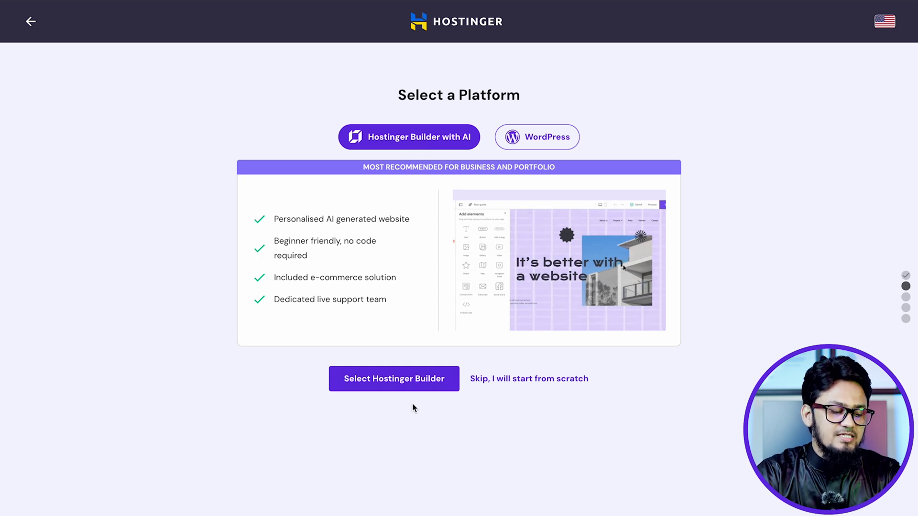
left_click(384, 390)
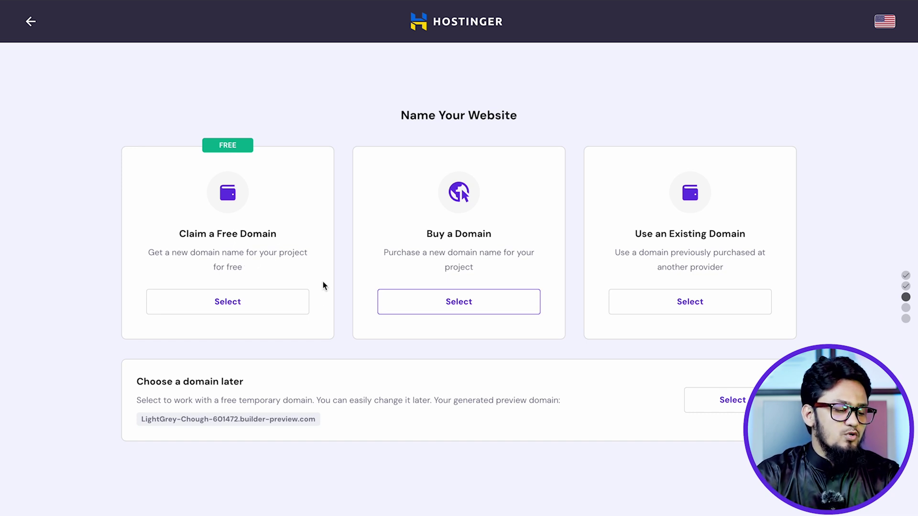
Claim a free domain, paste the name techunlimitedtips and pick the .com extension.
left_click(240, 304)
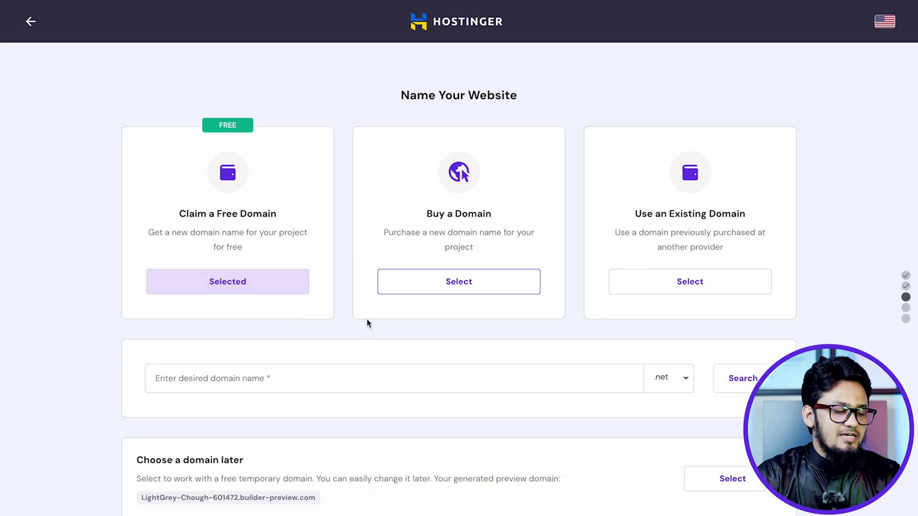
left_click(209, 383)
type("techunlimitedtips.com")
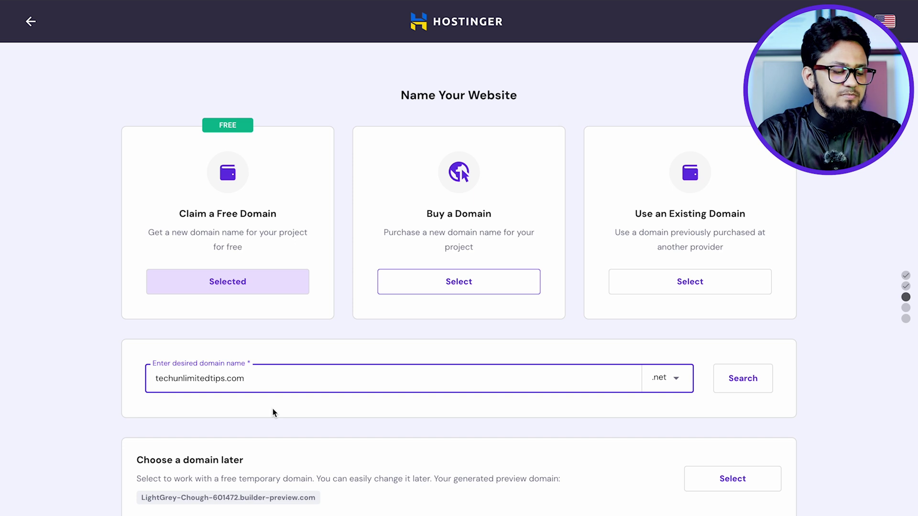
left_click(670, 378)
scroll(641, 471, "down", 2)
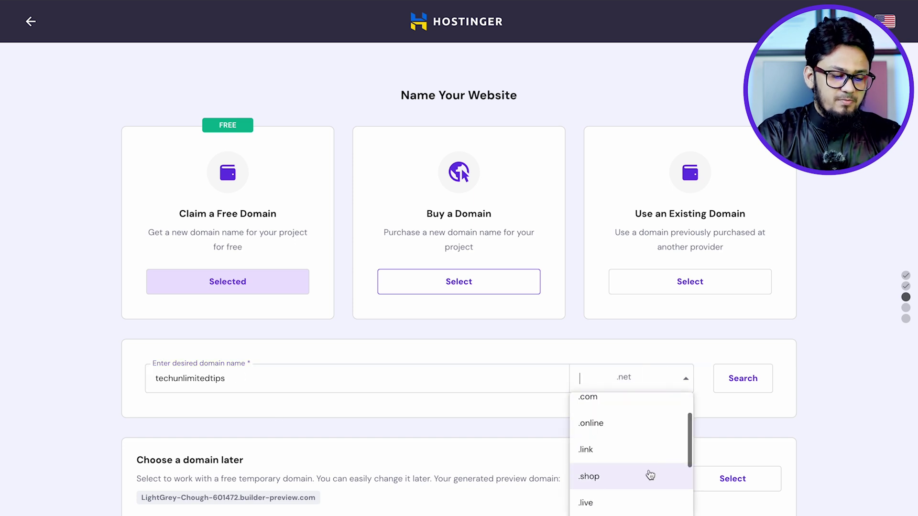
scroll(649, 477, "down", 5)
scroll(651, 454, "down", 2)
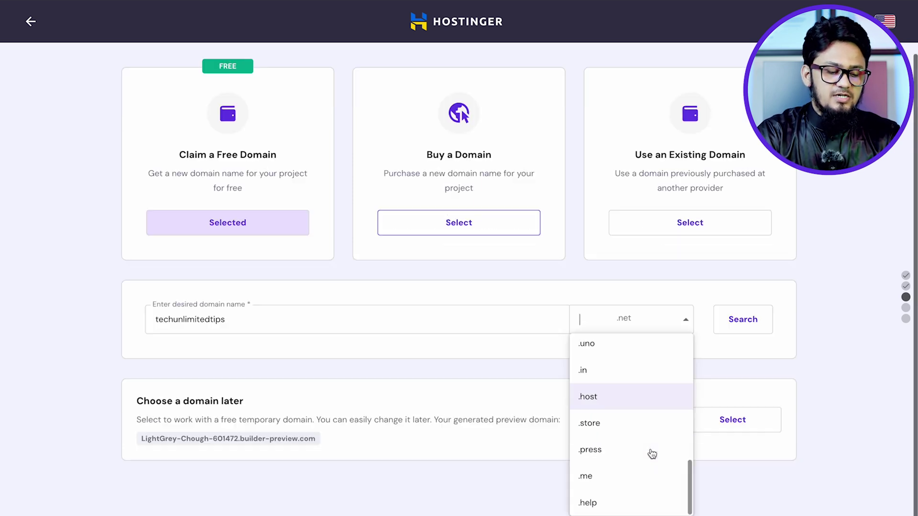
scroll(652, 453, "up", 7)
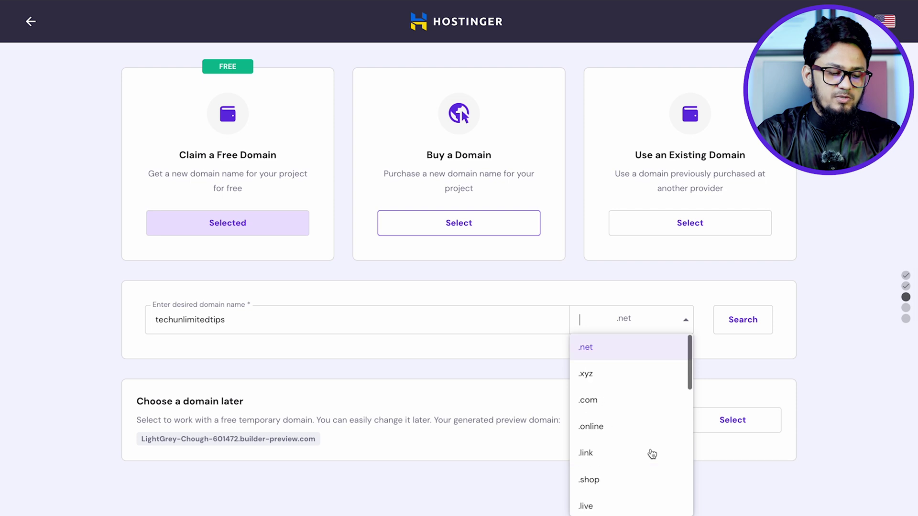
left_click(629, 401)
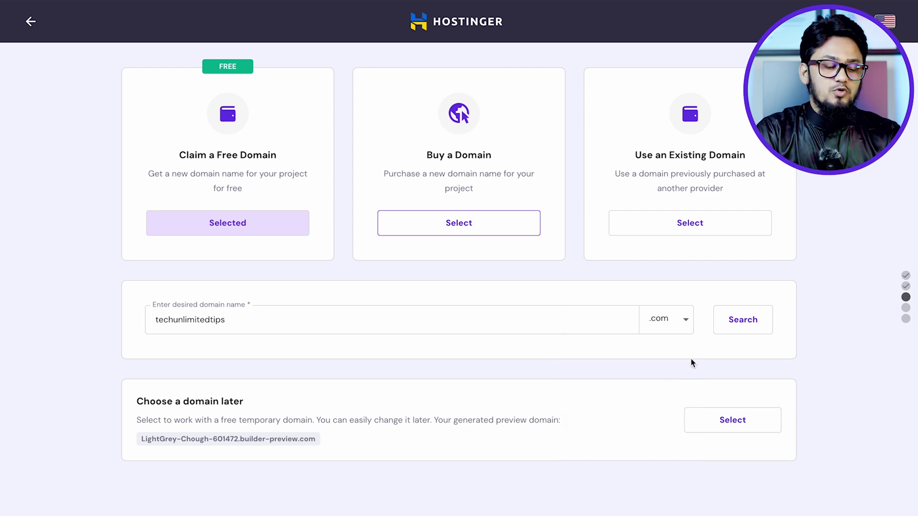
Keep .com, confirm techunlimitedtips.com is available and continue to registration.
left_click(676, 326)
scroll(641, 453, "down", 5)
scroll(642, 452, "down", 5)
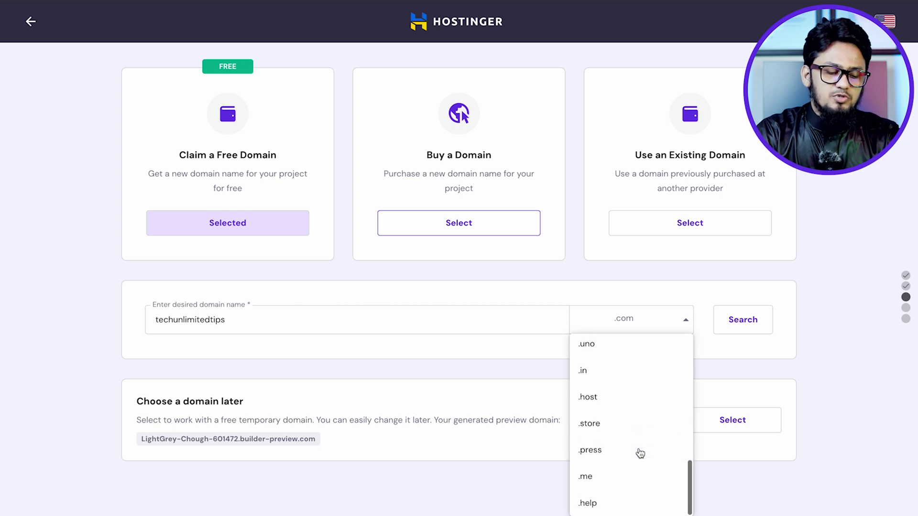
scroll(640, 452, "up", 10)
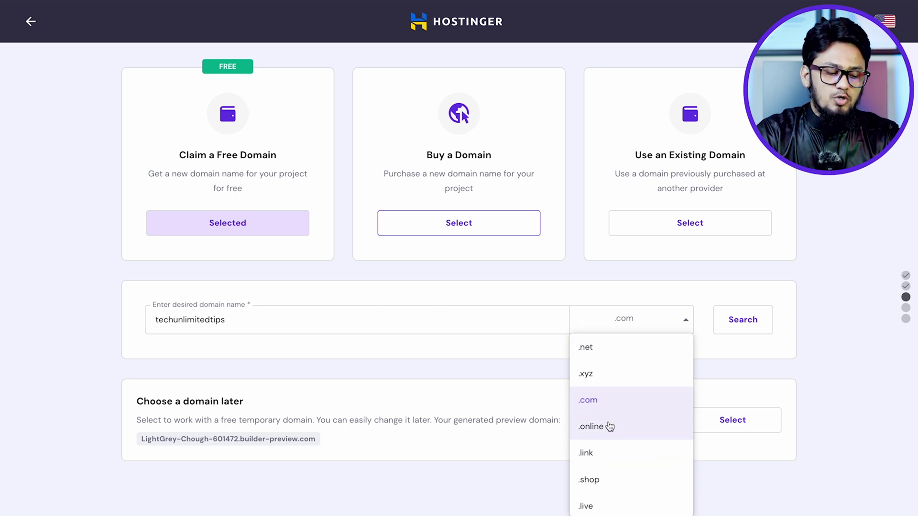
left_click(610, 401)
left_click(759, 331)
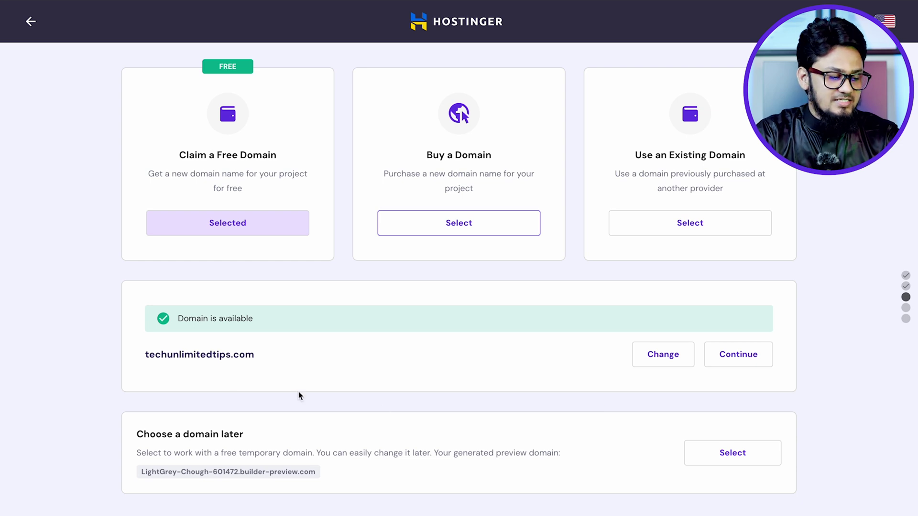
left_click(758, 357)
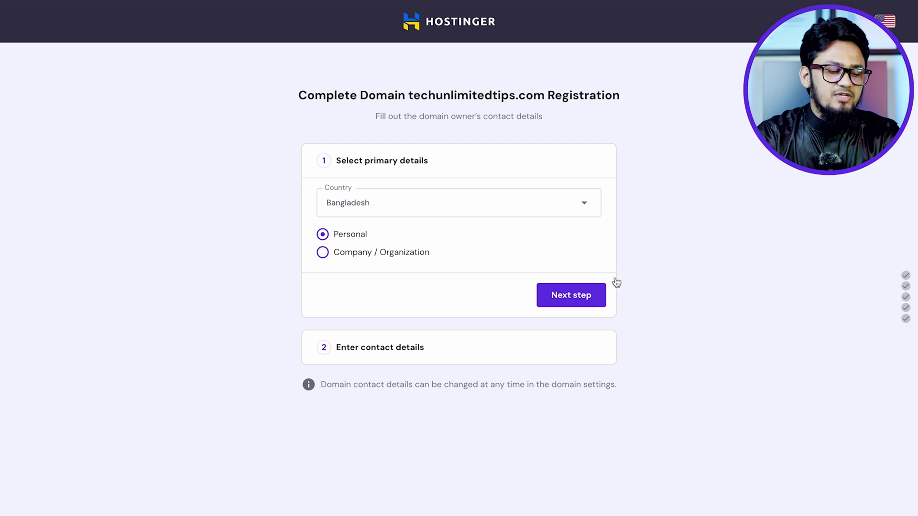
Confirm the country and personal owner type, then correct the first and last name fields.
left_click(592, 303)
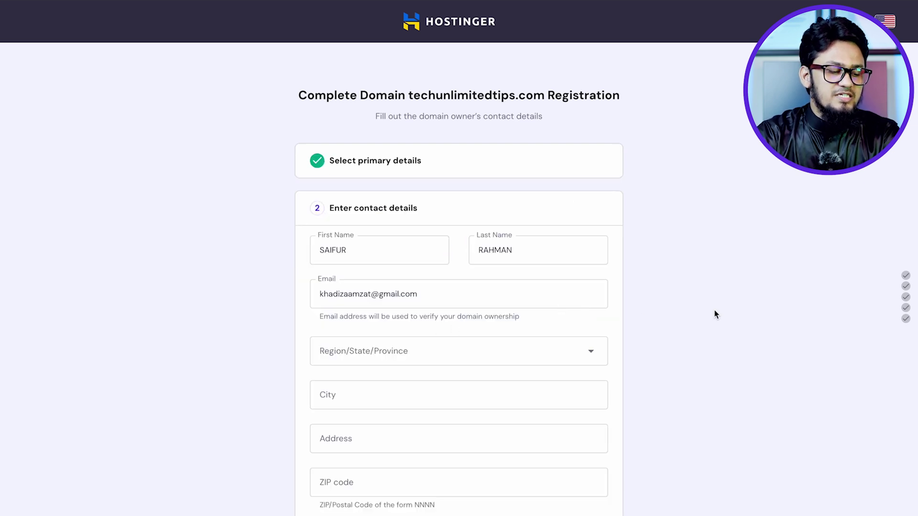
scroll(725, 305, "down", 2)
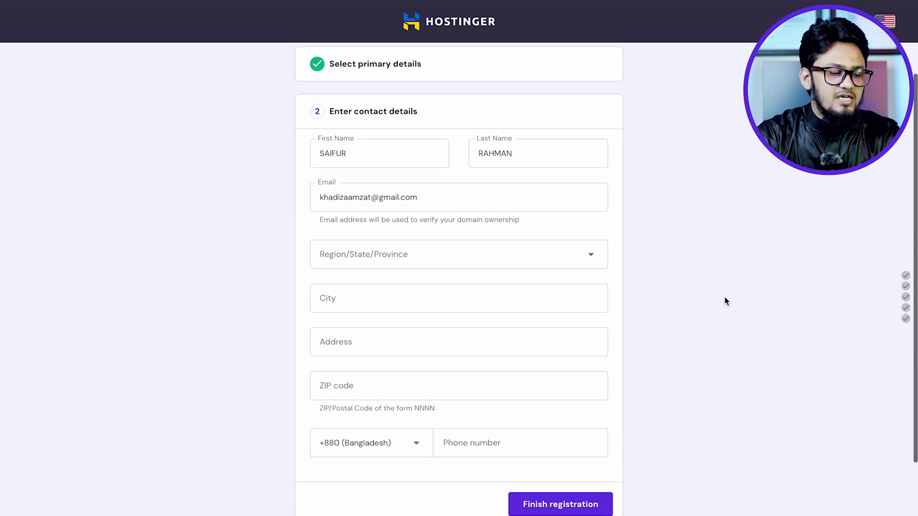
scroll(726, 301, "down", 1)
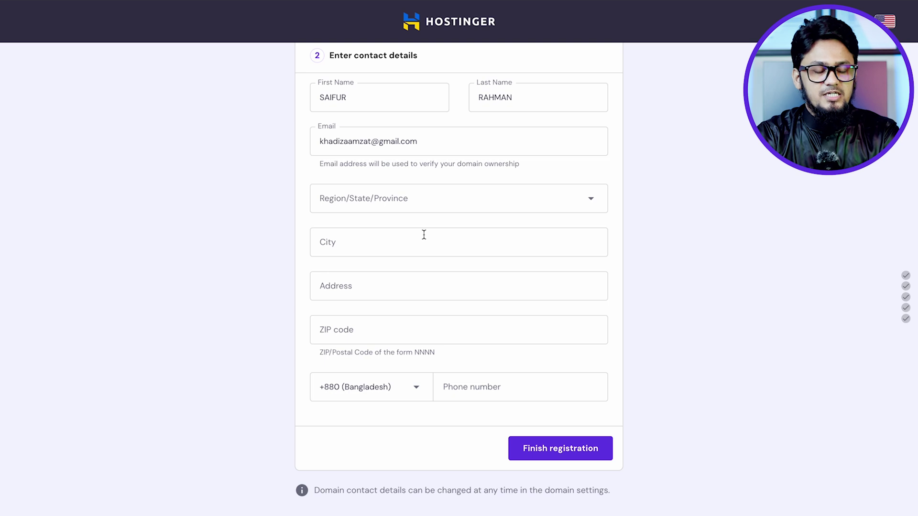
double_click(532, 100)
key("BackSpace")
left_click(414, 99)
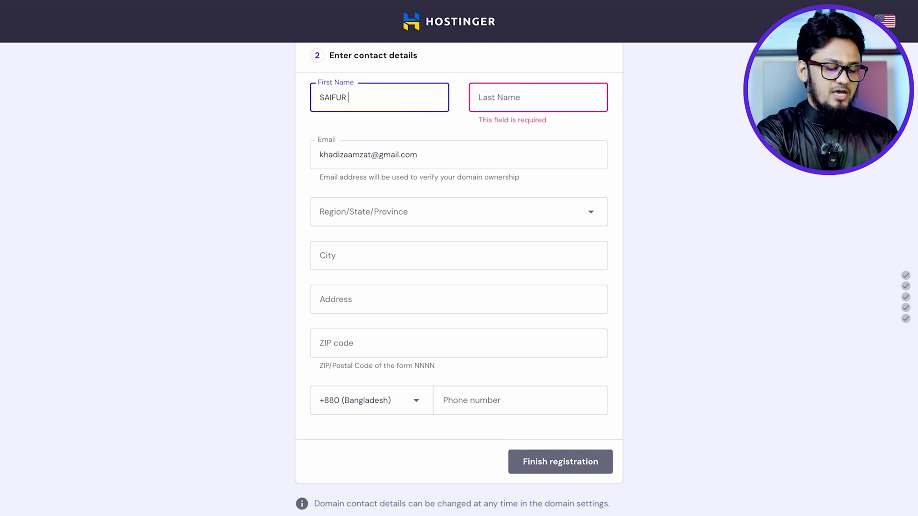
key("BackSpace")
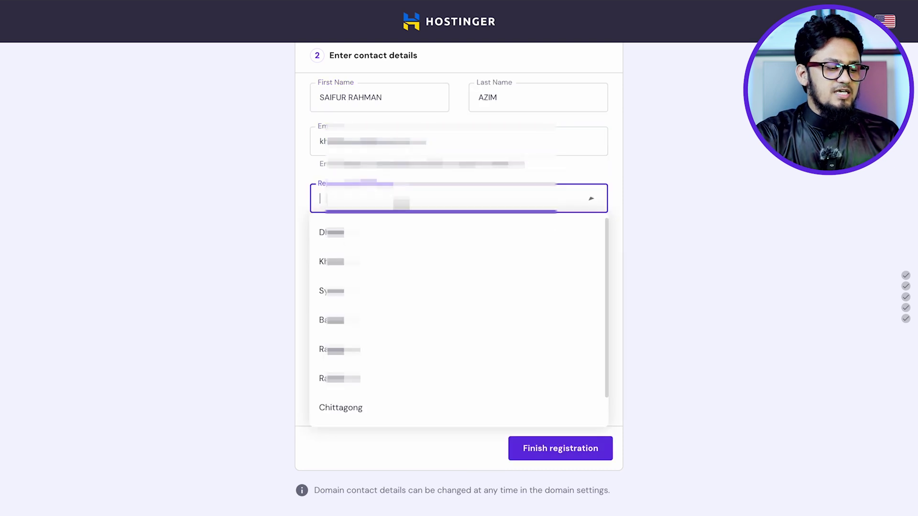
Choose the region, enter the owner's city, ZIP code and phone number, and finish registration.
left_click(326, 233)
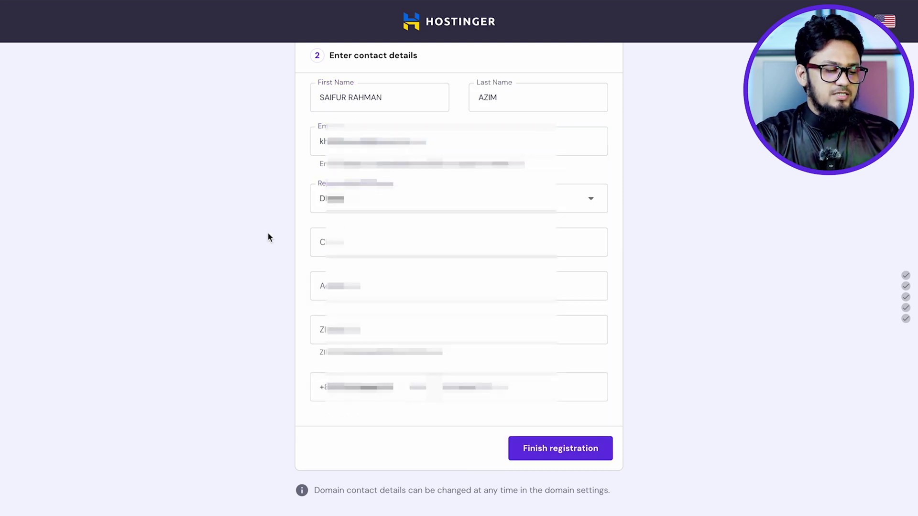
left_click(321, 241)
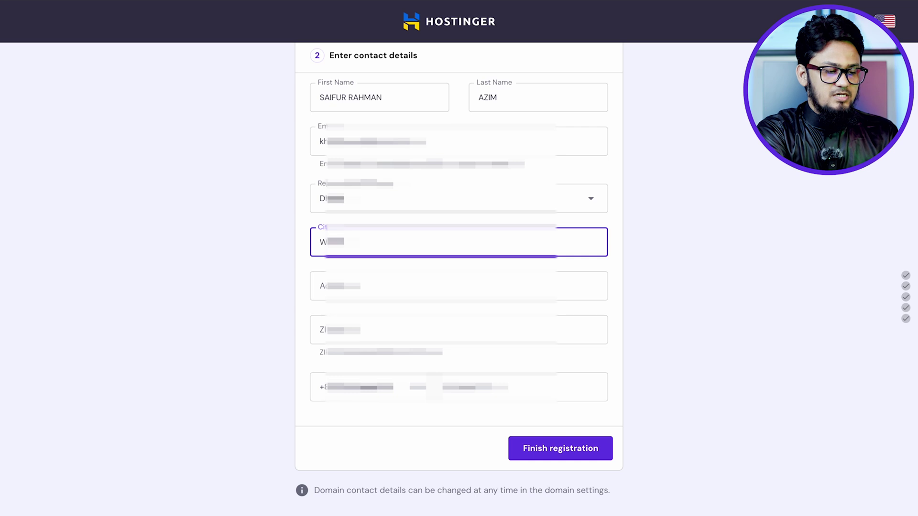
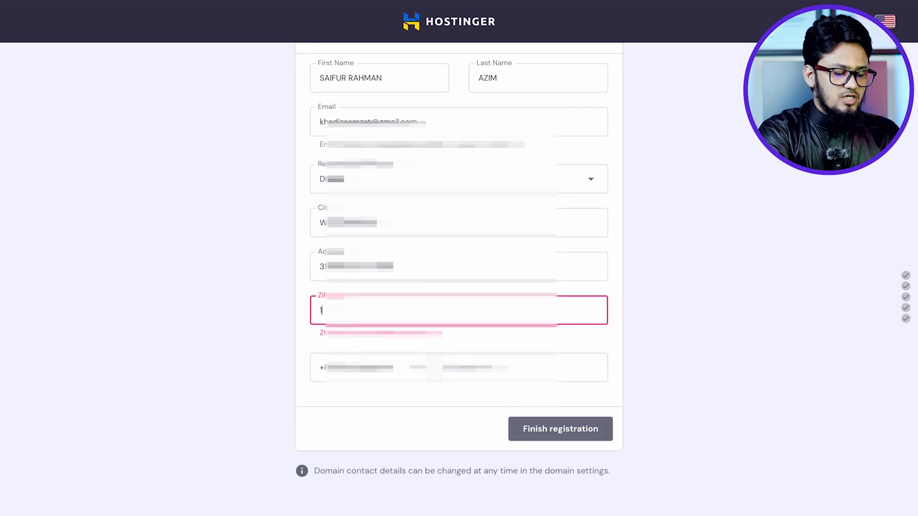
key("Tab")
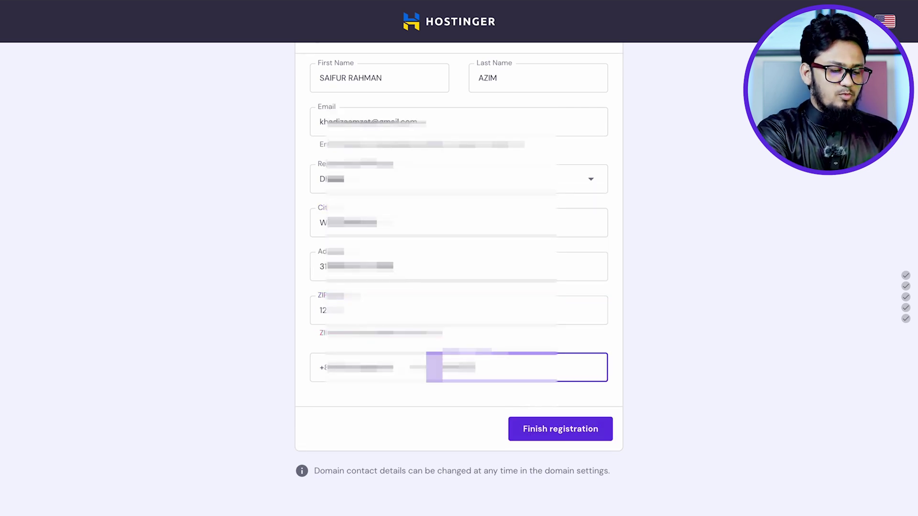
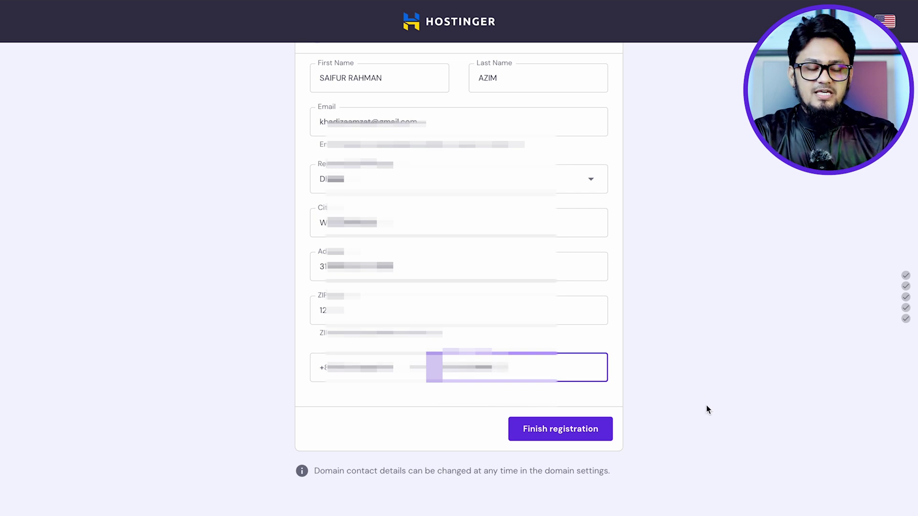
left_click(550, 434)
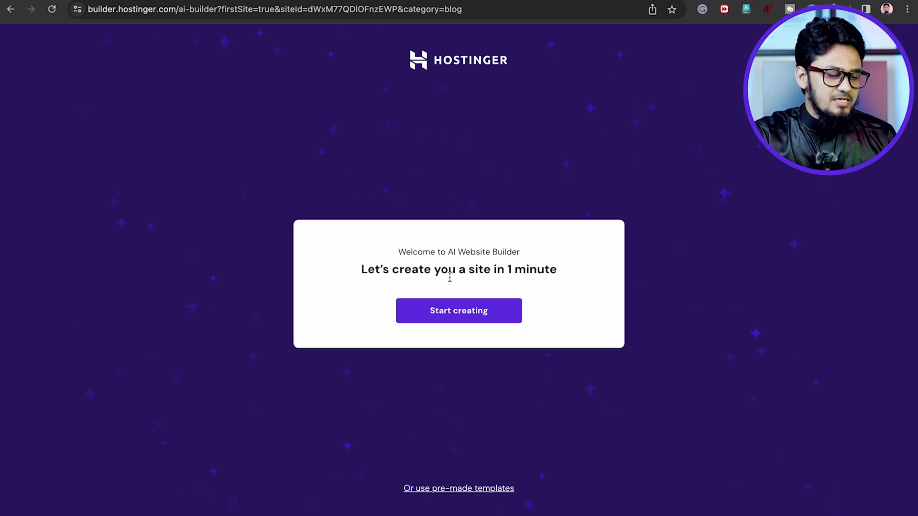
Start the AI builder and paste 'Tech Unlimited Tips' from the notes as the brand name.
left_click(456, 320)
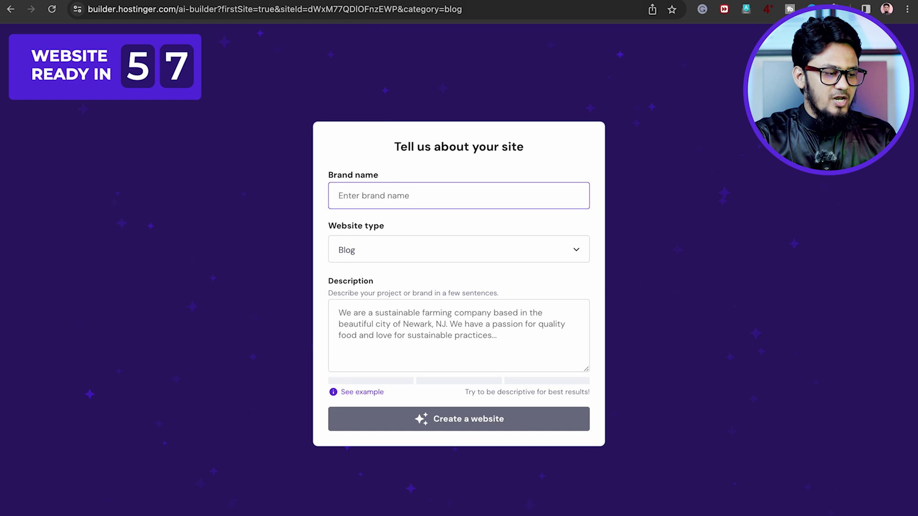
key("ctrl+Tab")
left_click_drag(400, 124, 281, 124)
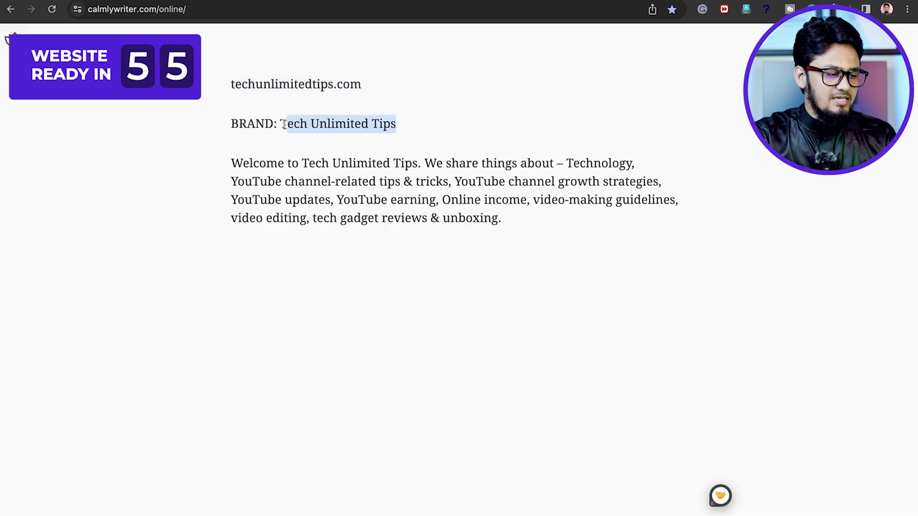
key("ctrl+c")
key("ctrl+shift+Tab")
key("ctrl+v")
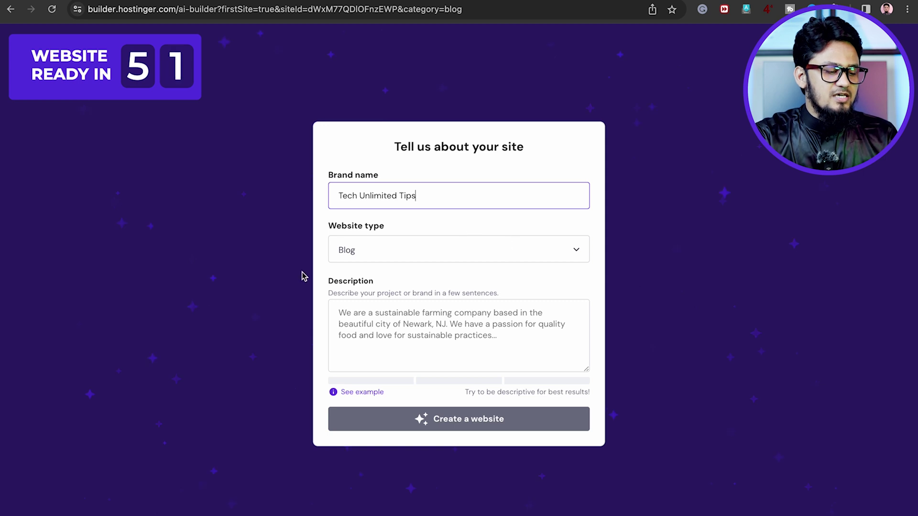
Paste the notes' welcome paragraph as the site description and generate the website.
left_click(486, 346)
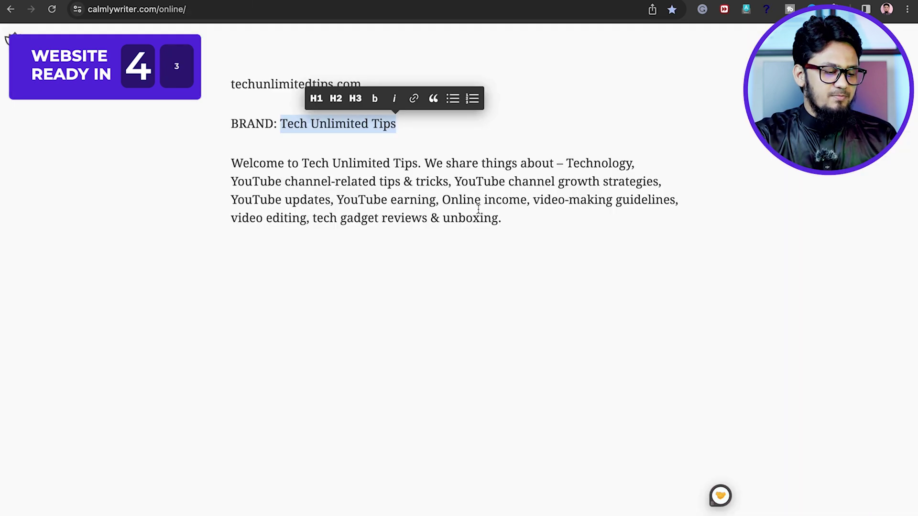
left_click_drag(503, 218, 189, 165)
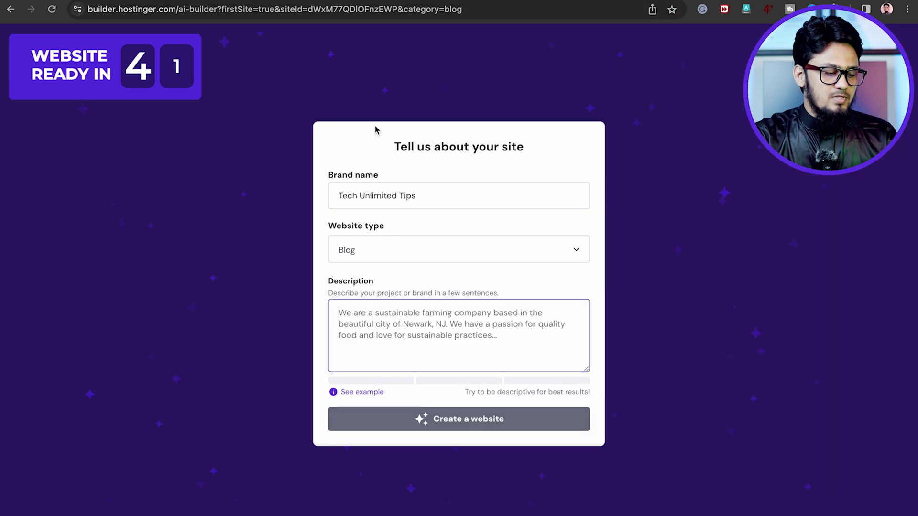
key("super+v")
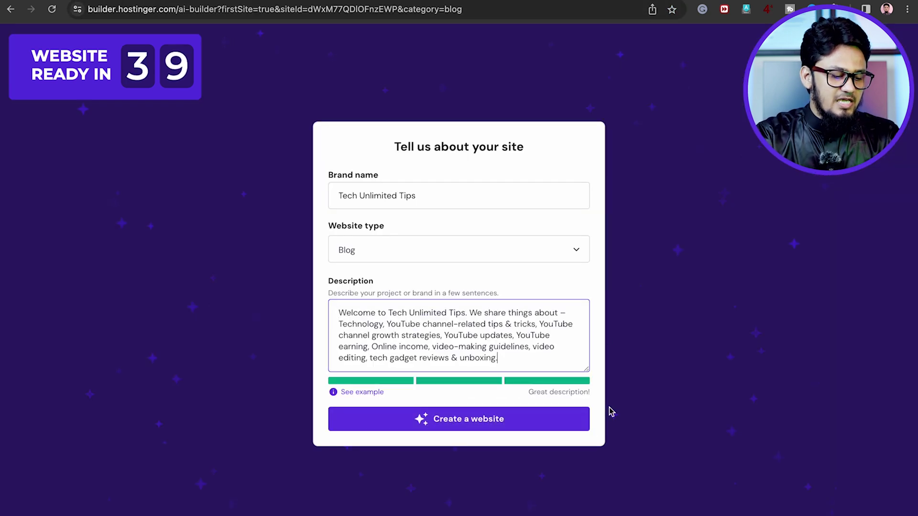
left_click(490, 425)
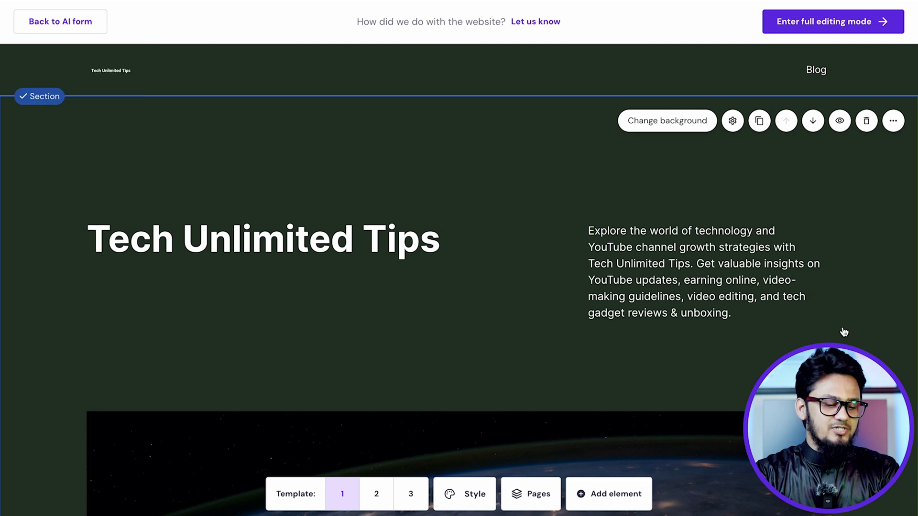
Review the generated Tech Unlimited Tips pages, then apply Template 2's light, centred hero layout.
scroll(459, 280, "down", 1)
scroll(459, 280, "up", 1)
scroll(459, 280, "down", 1)
scroll(459, 279, "down", 20)
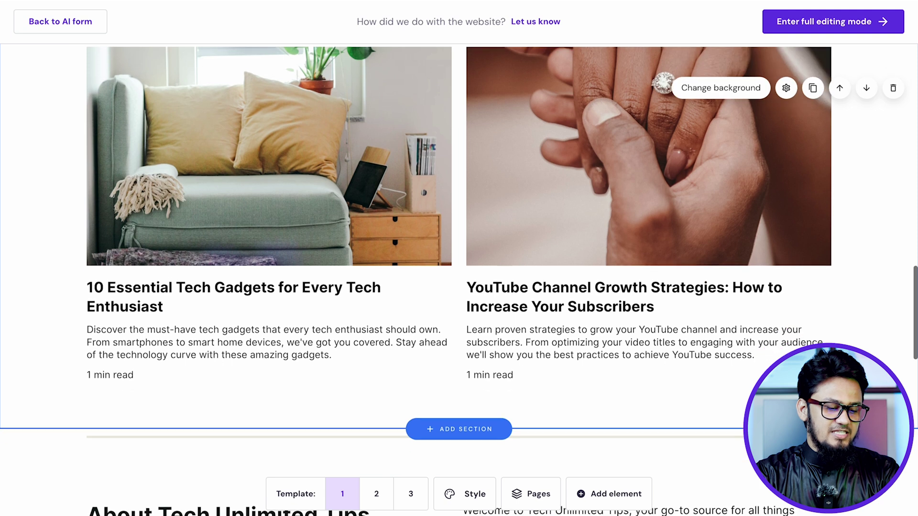
scroll(460, 280, "up", 20)
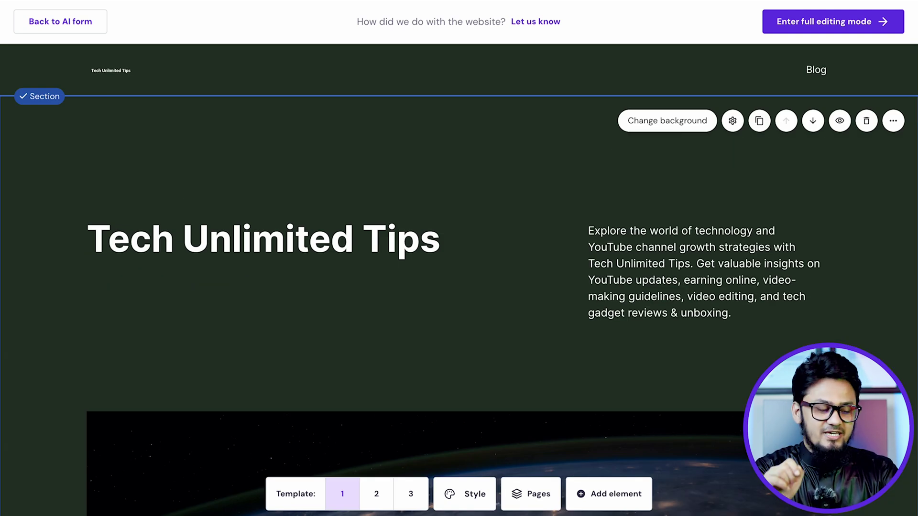
scroll(459, 280, "down", 1)
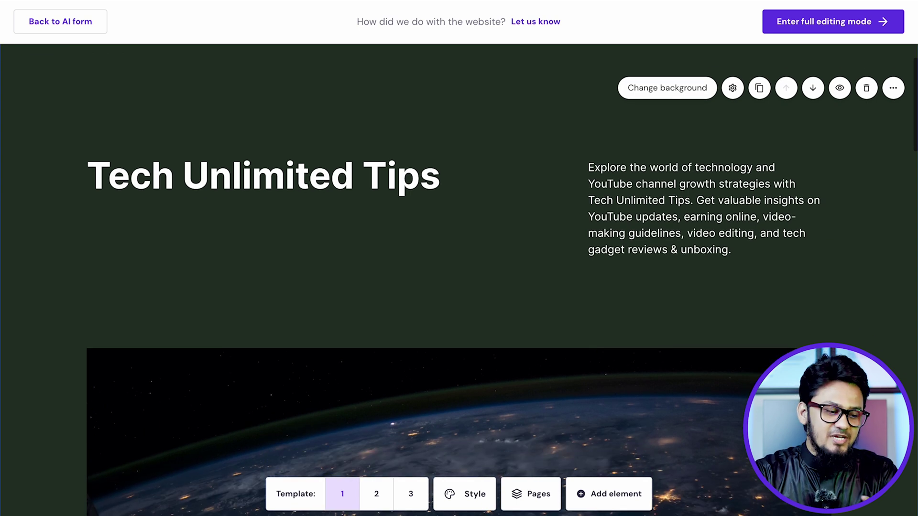
scroll(459, 280, "up", 1)
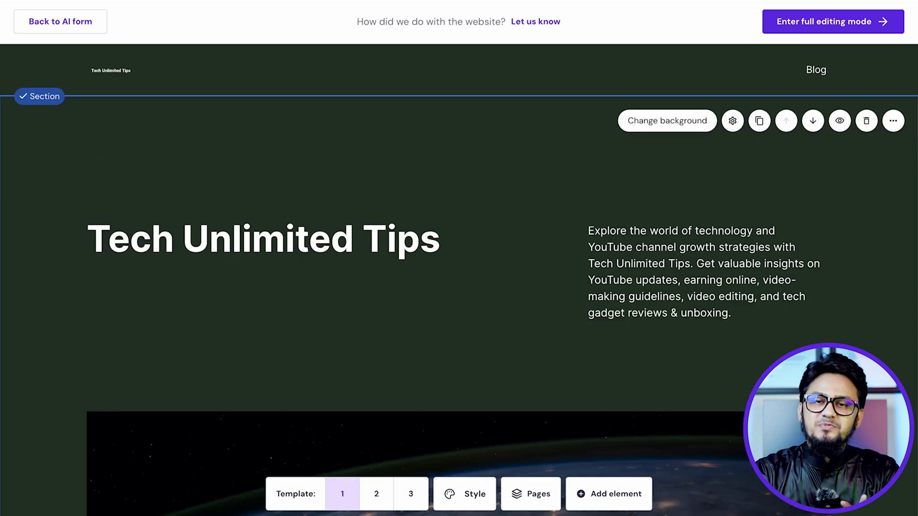
scroll(580, 267, "down", 5)
left_click(580, 260)
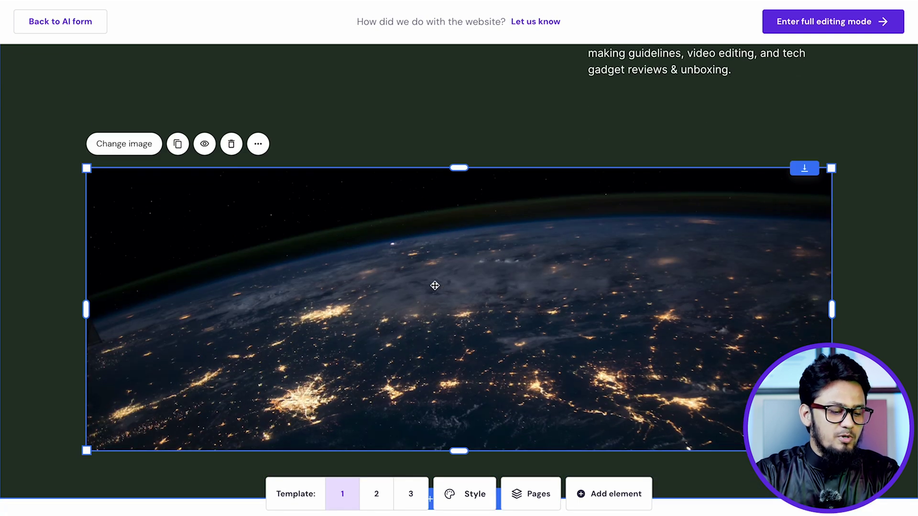
scroll(434, 285, "up", 4)
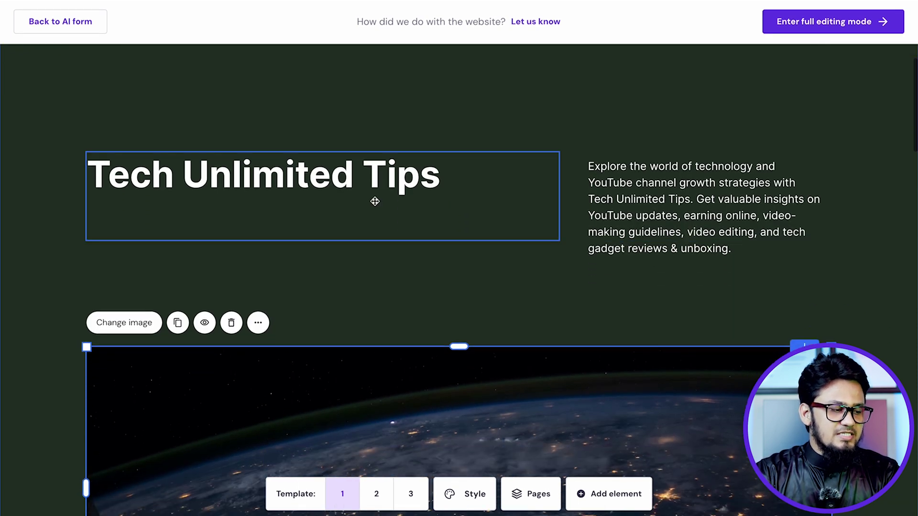
scroll(374, 201, "down", 1)
scroll(375, 202, "up", 3)
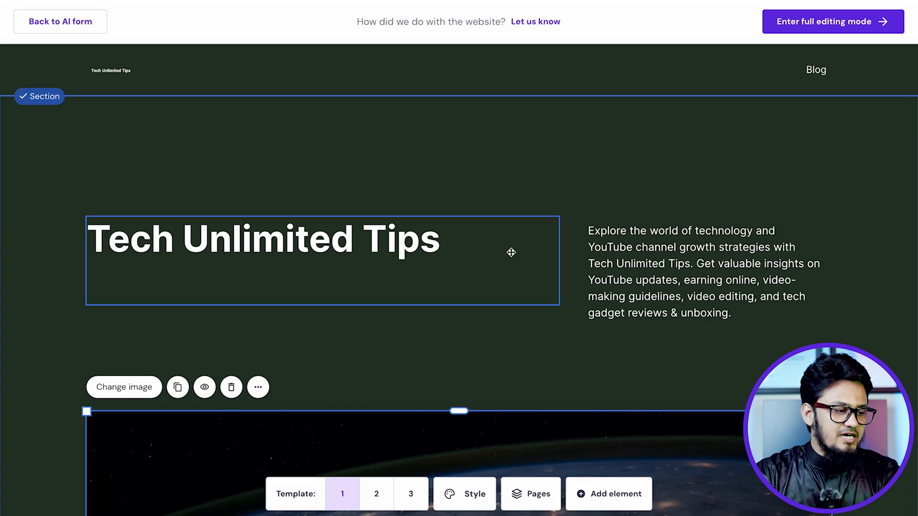
scroll(511, 252, "down", 13)
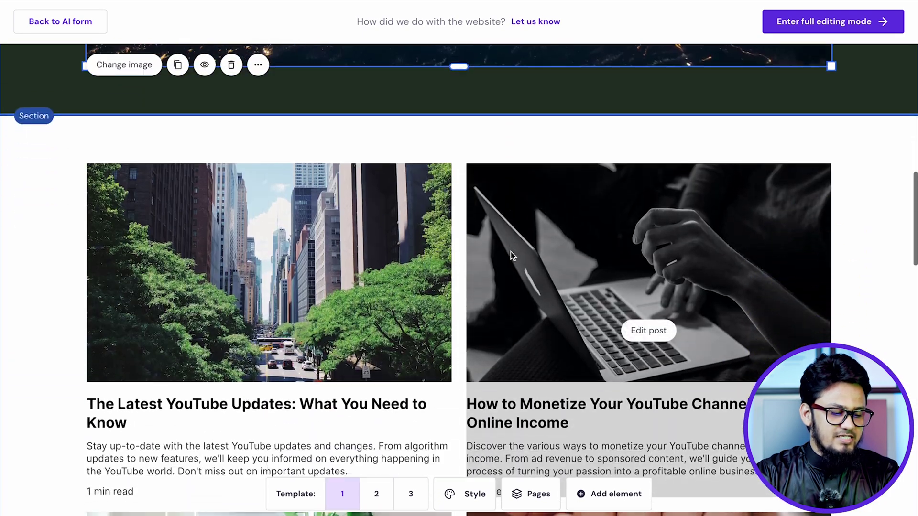
scroll(511, 251, "down", 20)
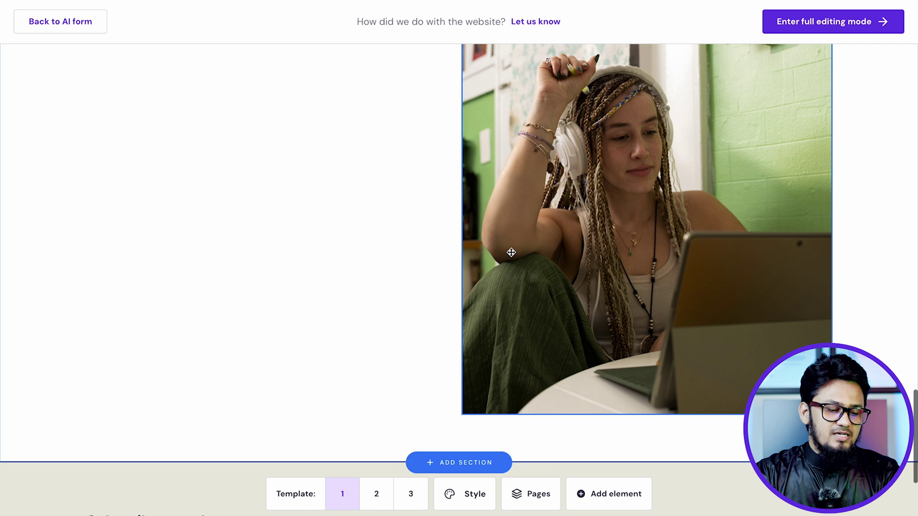
scroll(511, 253, "down", 4)
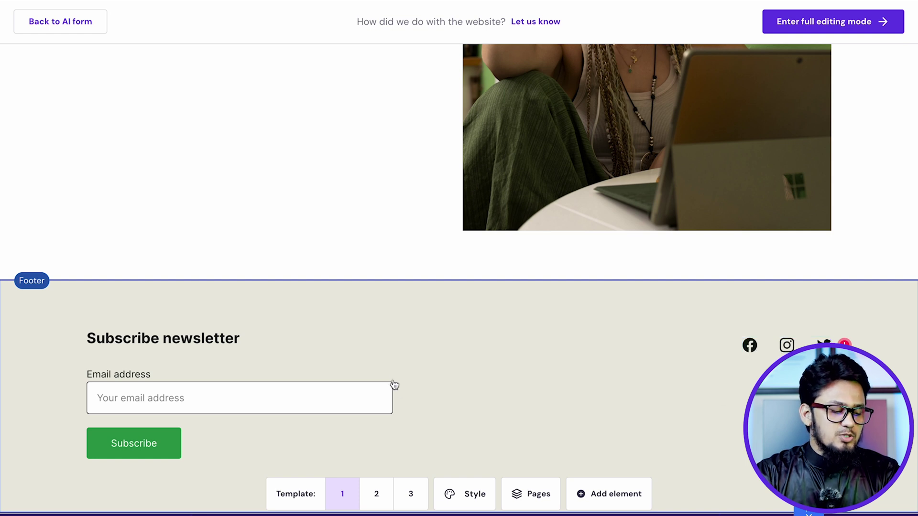
scroll(617, 311, "up", 20)
scroll(620, 311, "down", 20)
scroll(441, 437, "up", 20)
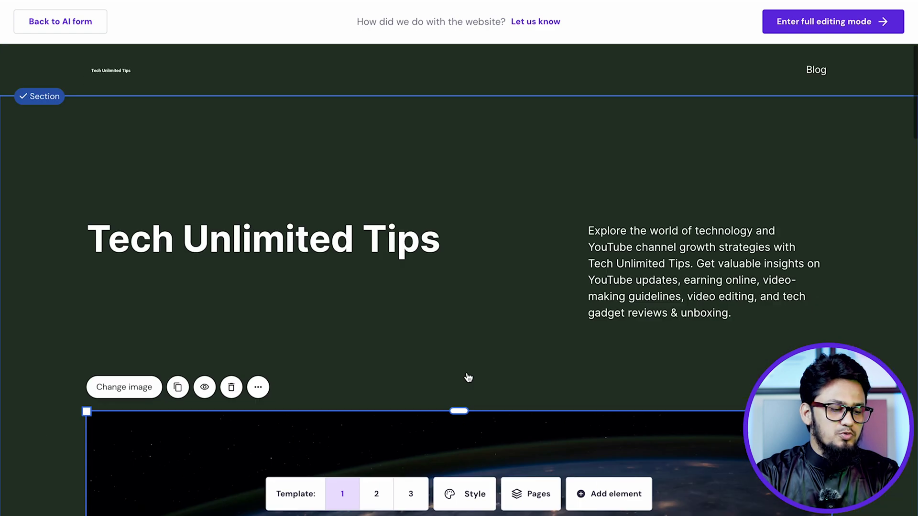
left_click(378, 495)
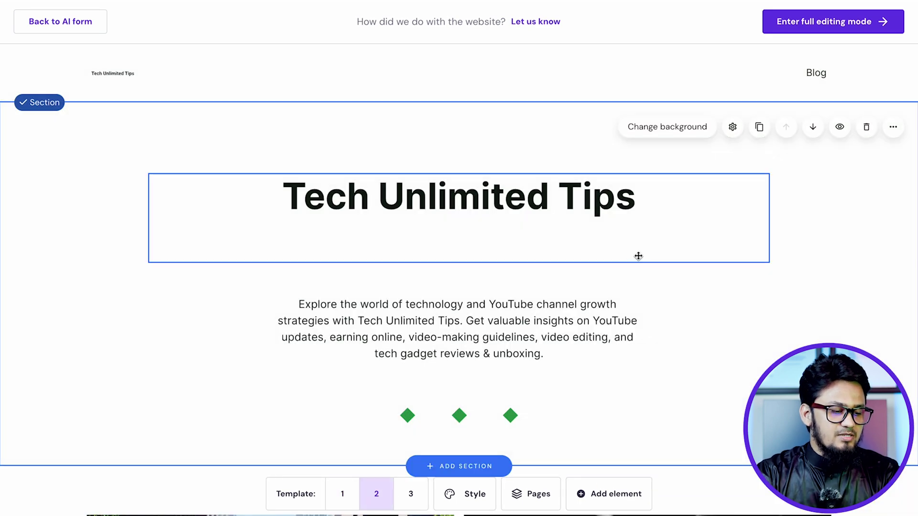
Try the third template layout and scroll through its preview.
scroll(725, 321, "down", 10)
scroll(725, 321, "up", 10)
scroll(725, 321, "down", 15)
scroll(725, 321, "down", 15)
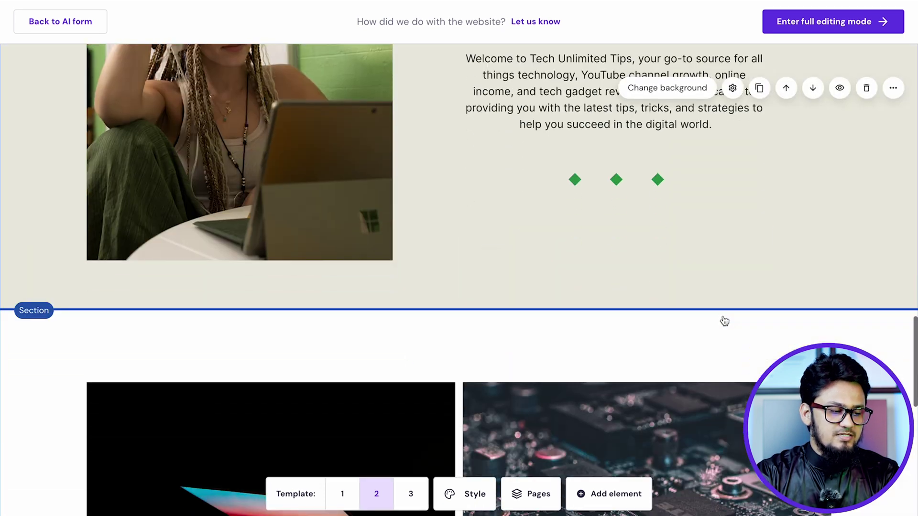
left_click(411, 497)
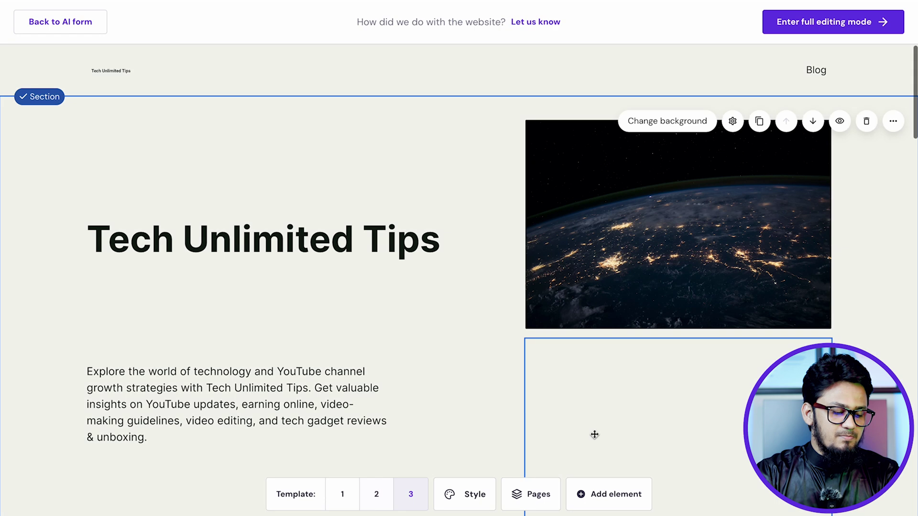
scroll(854, 329, "down", 6)
scroll(854, 329, "up", 6)
scroll(854, 329, "down", 15)
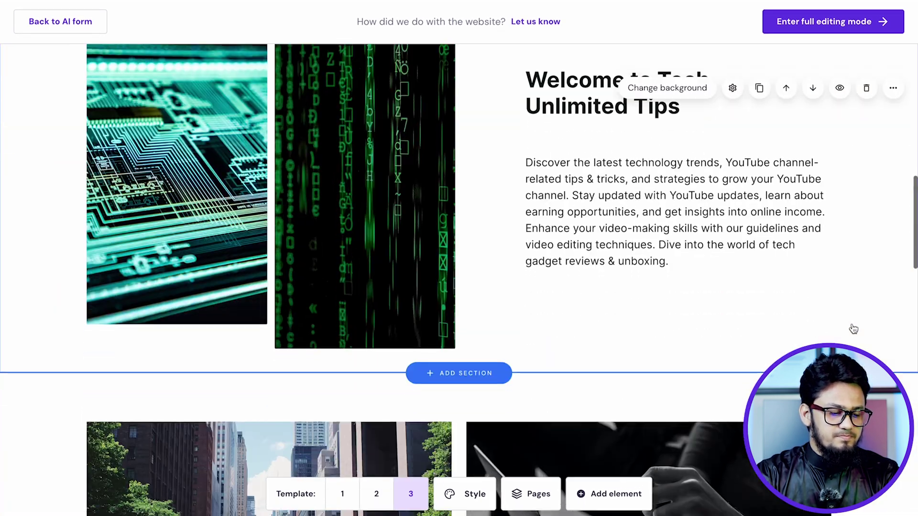
scroll(854, 329, "up", 15)
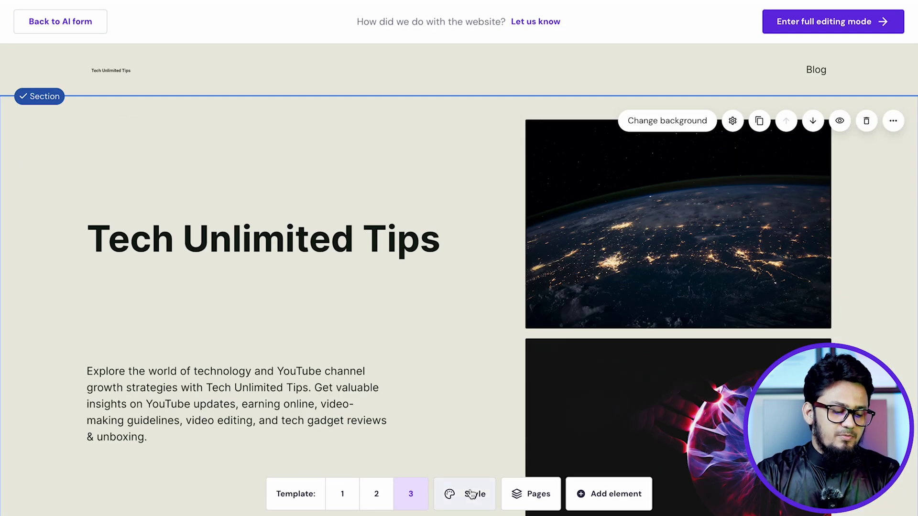
Look over the Style font pairs and colour palettes.
left_click(471, 494)
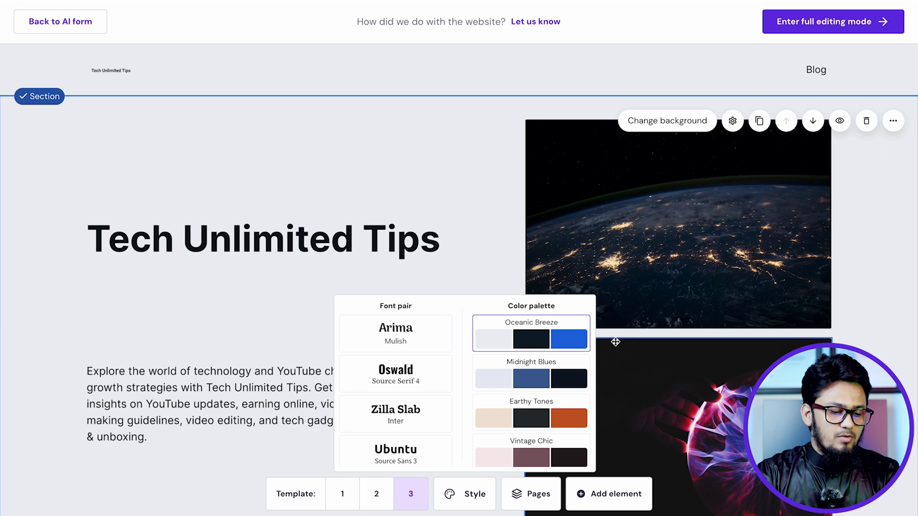
scroll(615, 342, "down", 8)
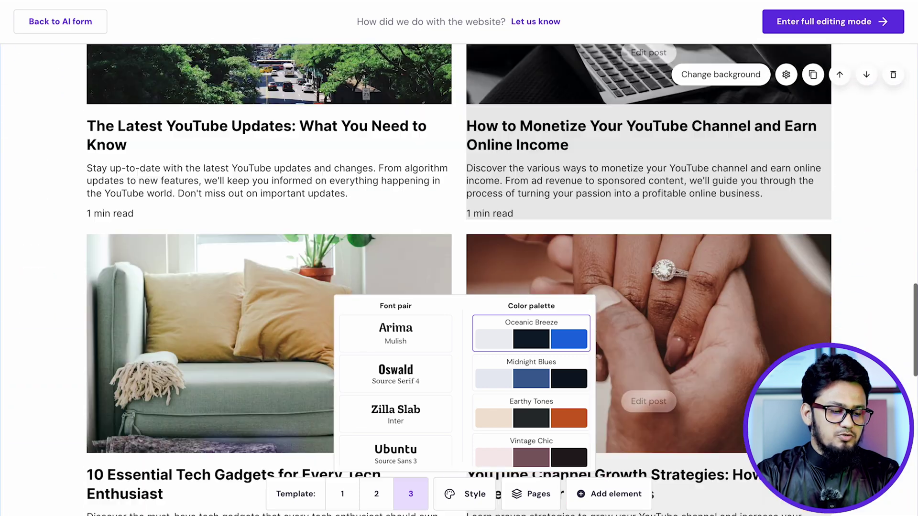
scroll(459, 280, "down", 10)
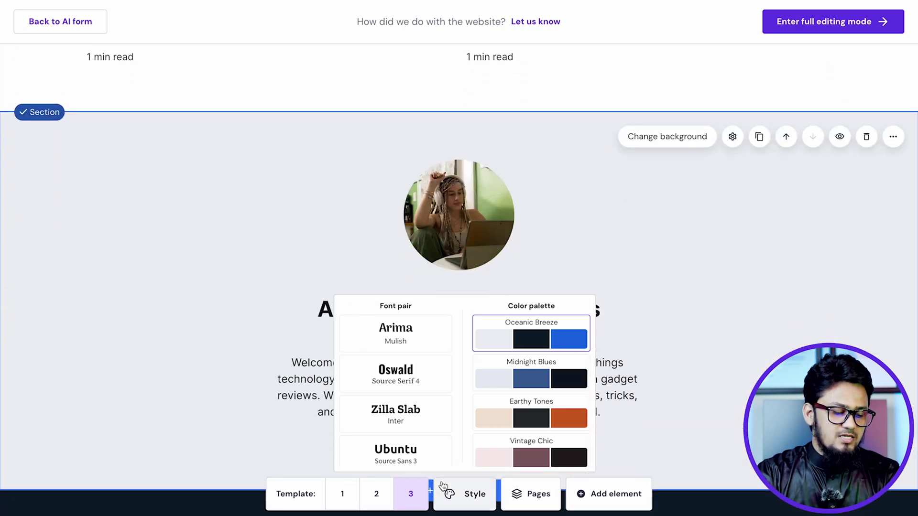
Return to Template 1's dark Earth-image layout and bring up the addable elements.
left_click(343, 494)
scroll(648, 313, "down", 10)
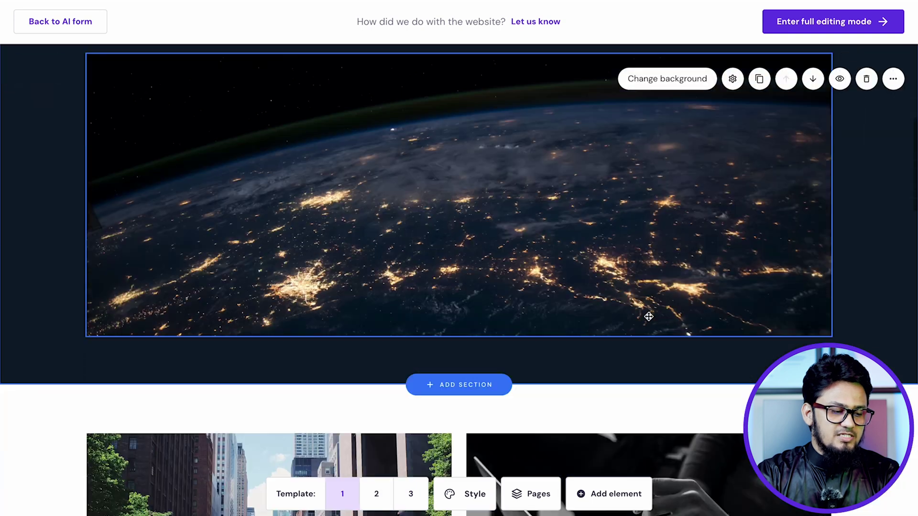
scroll(649, 320, "down", 10)
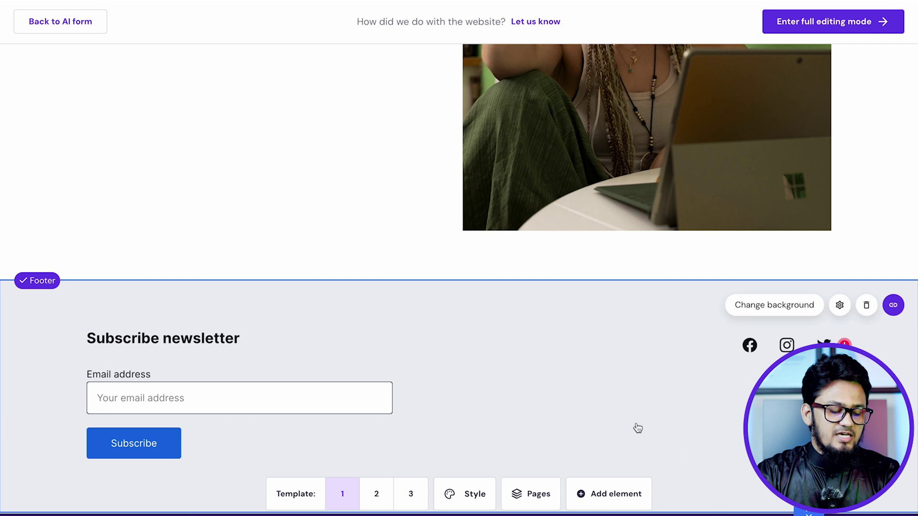
scroll(636, 431, "up", 10)
left_click(615, 497)
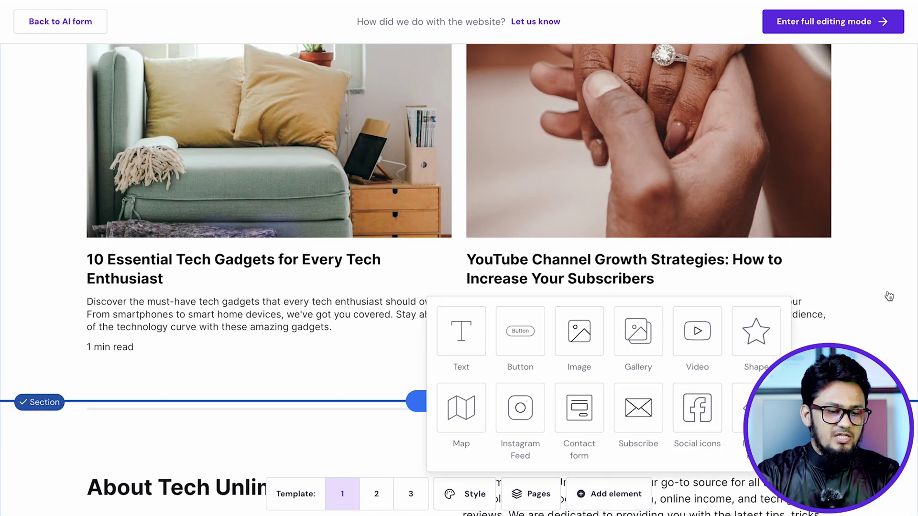
Bring up the list of the site's pages.
scroll(889, 296, "down", 10)
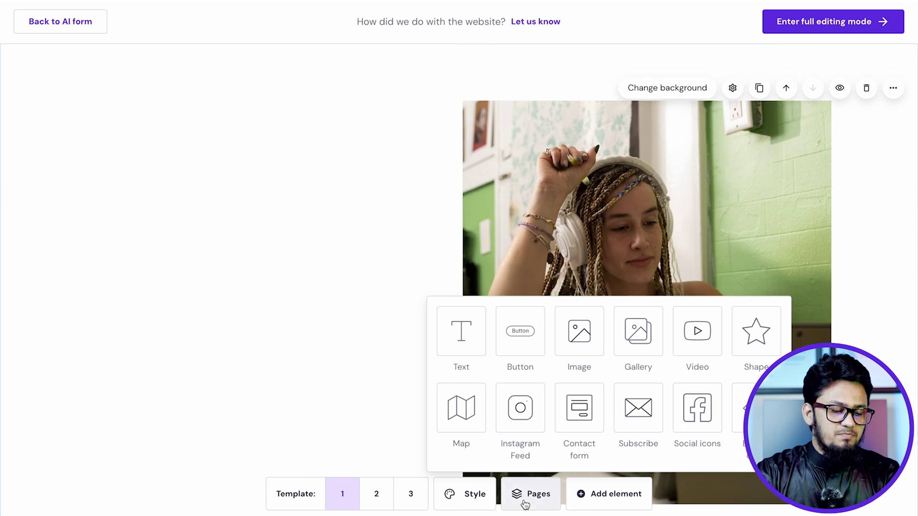
left_click(524, 502)
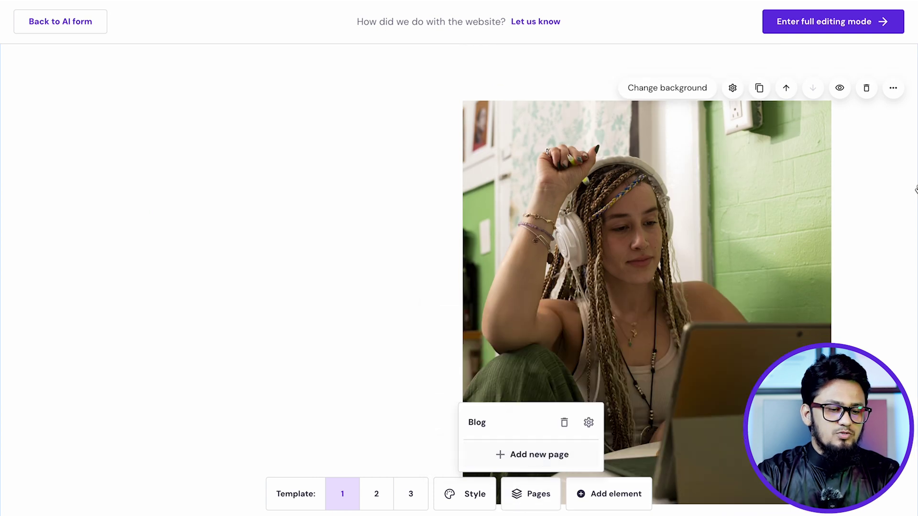
scroll(838, 229, "up", 10)
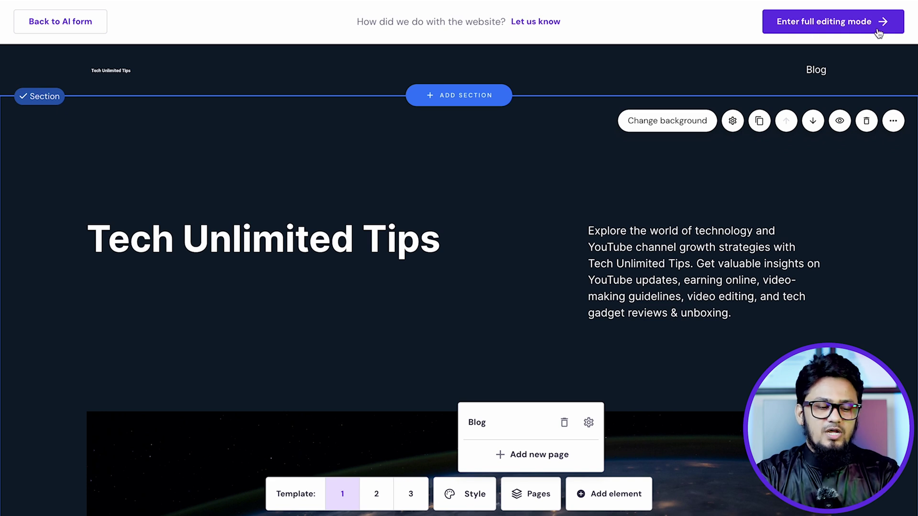
scroll(830, 231, "down", 6)
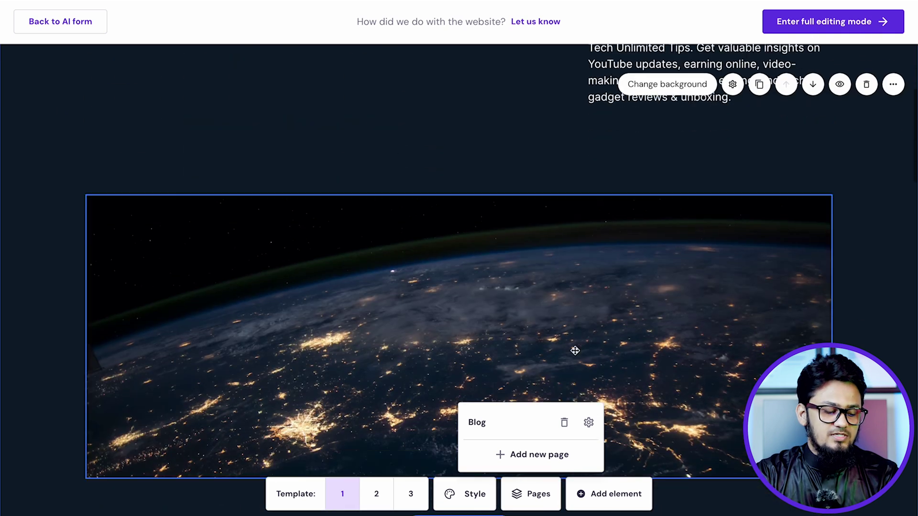
Compare Templates 2 and 3, keep Template 1, and enter full editing mode.
left_click(376, 494)
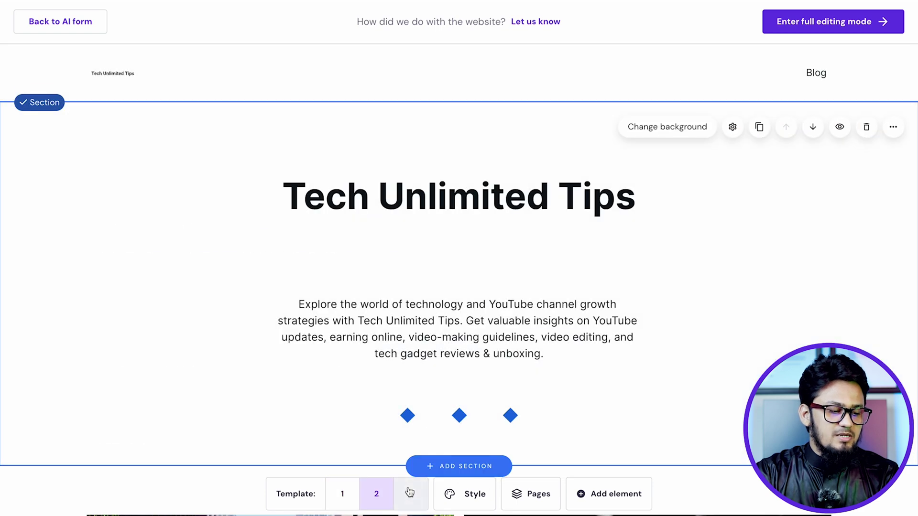
left_click(410, 494)
scroll(567, 354, "down", 10)
scroll(567, 354, "up", 10)
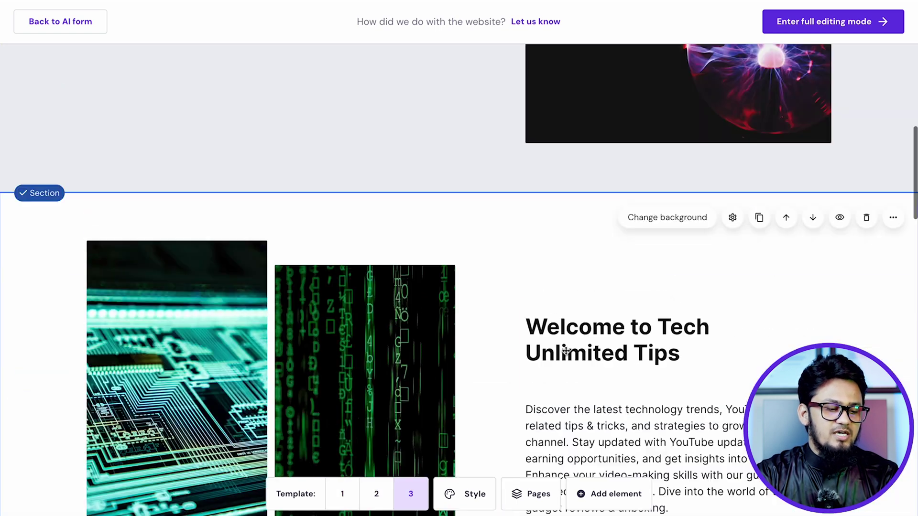
left_click(346, 496)
scroll(425, 395, "down", 6)
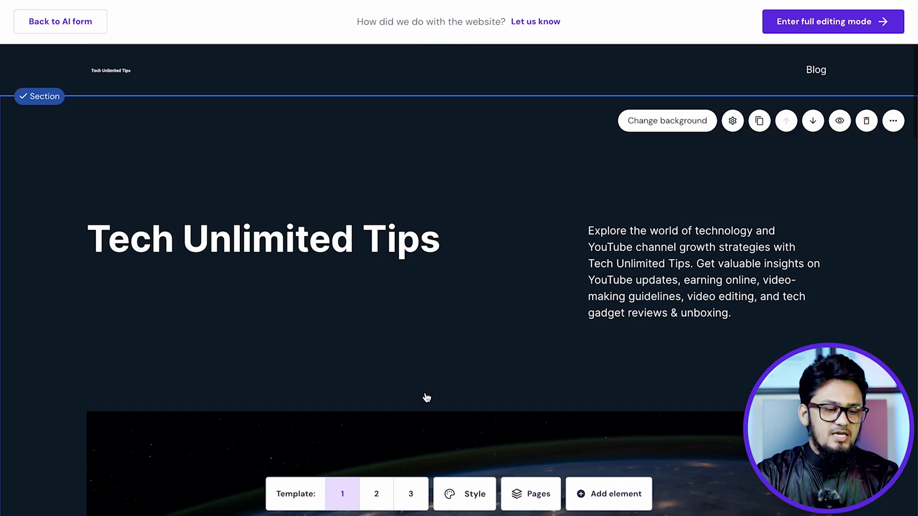
left_click(844, 28)
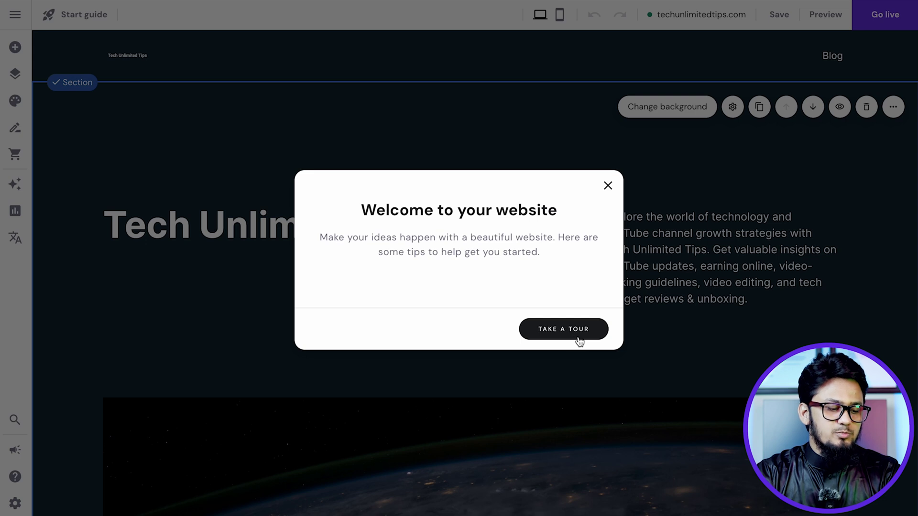
Step through the tour's elements, global styles, mobile check and publishing steps, then finish.
left_click(569, 331)
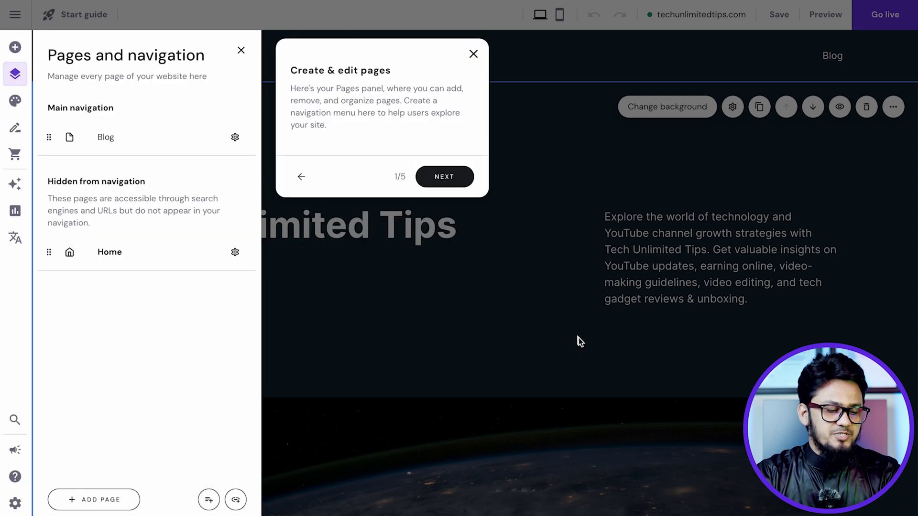
left_click(441, 182)
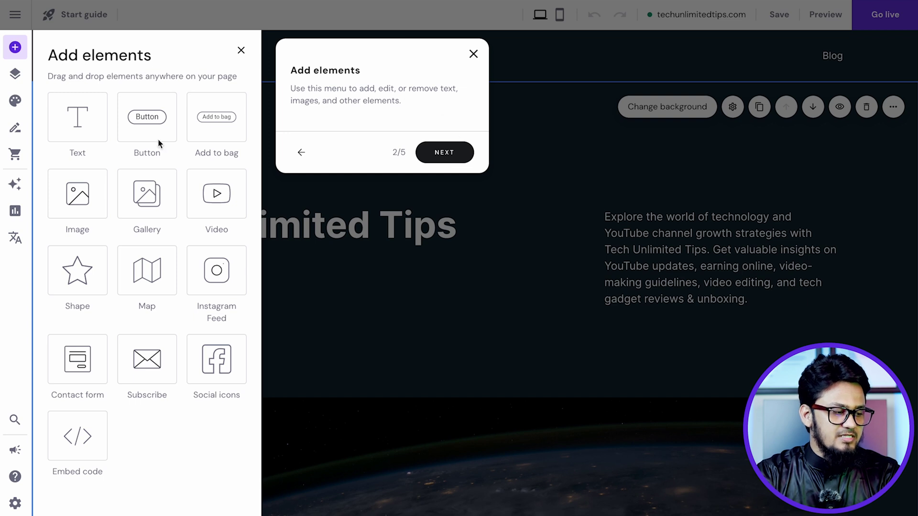
left_click(447, 152)
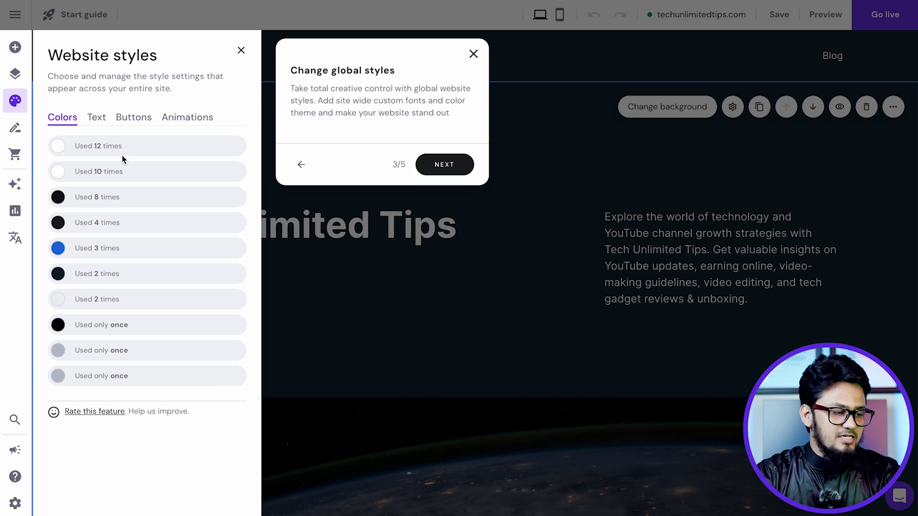
left_click(460, 176)
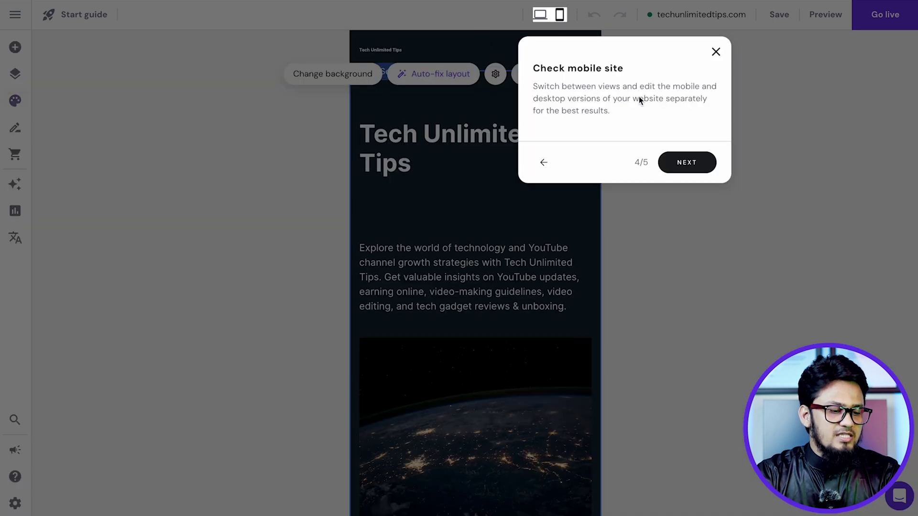
left_click(686, 164)
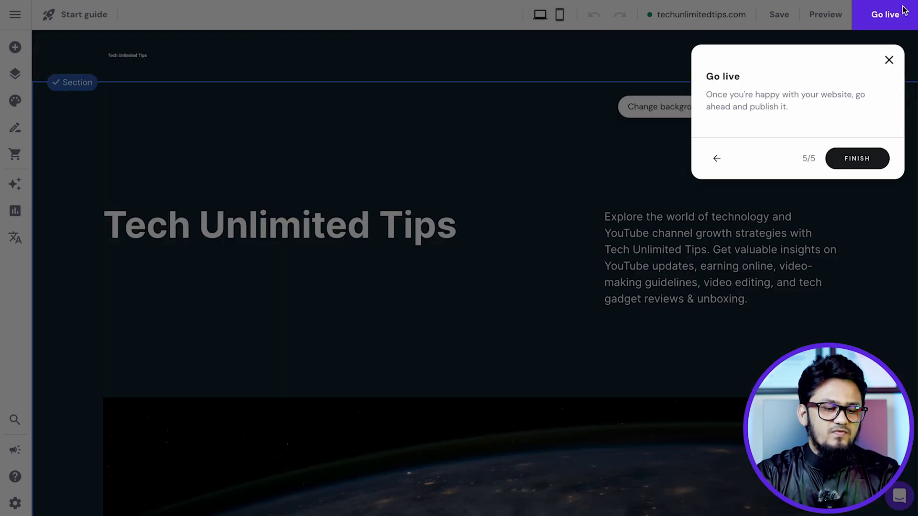
left_click(858, 158)
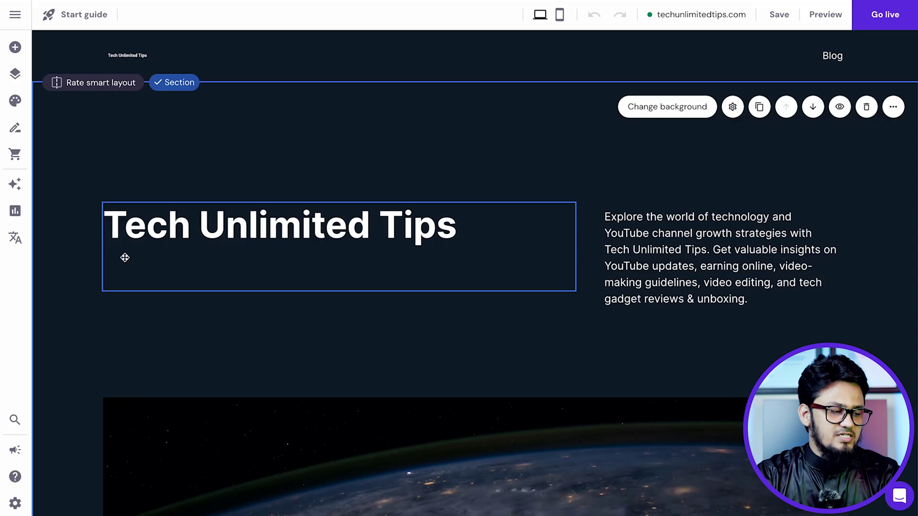
scroll(71, 258, "down", 10)
scroll(70, 257, "down", 5)
scroll(71, 258, "up", 15)
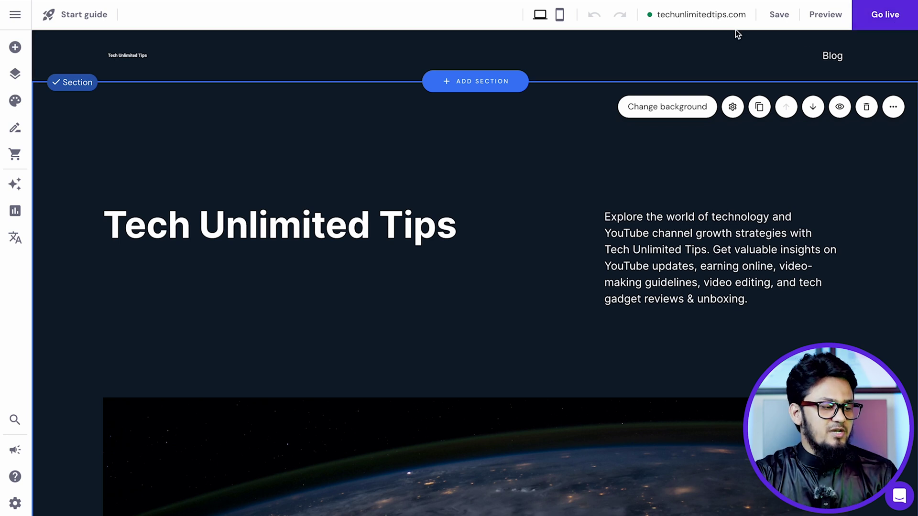
Load techunlimitedtips.com in a new Chrome tab.
key("super+t")
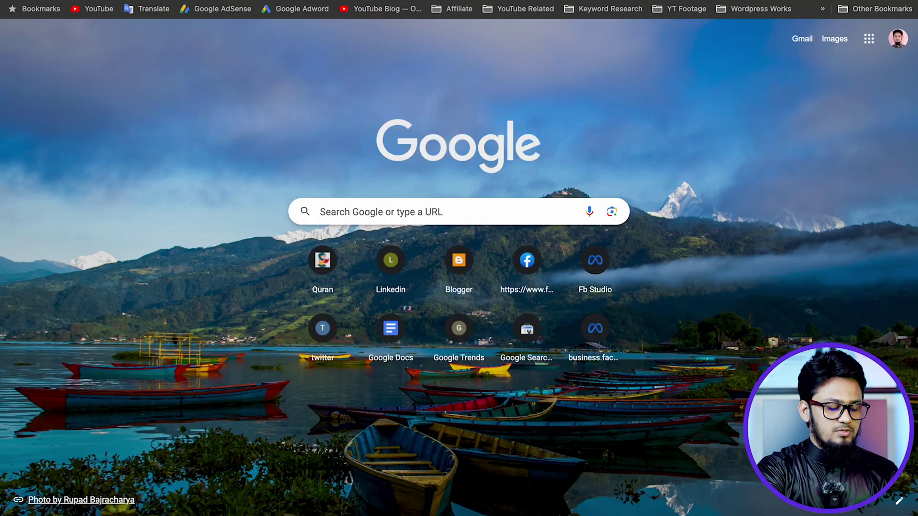
type("techunlimitedb")
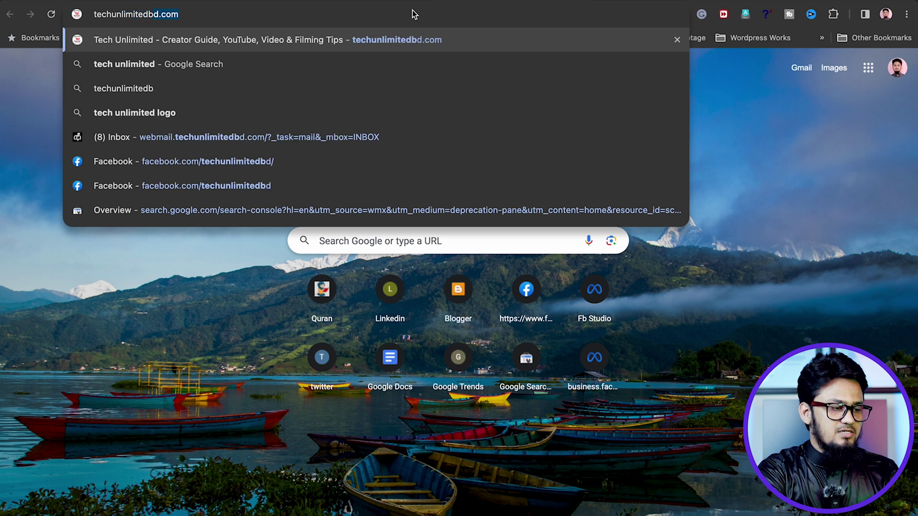
key("Delete")
type("tips.com")
key("Return")
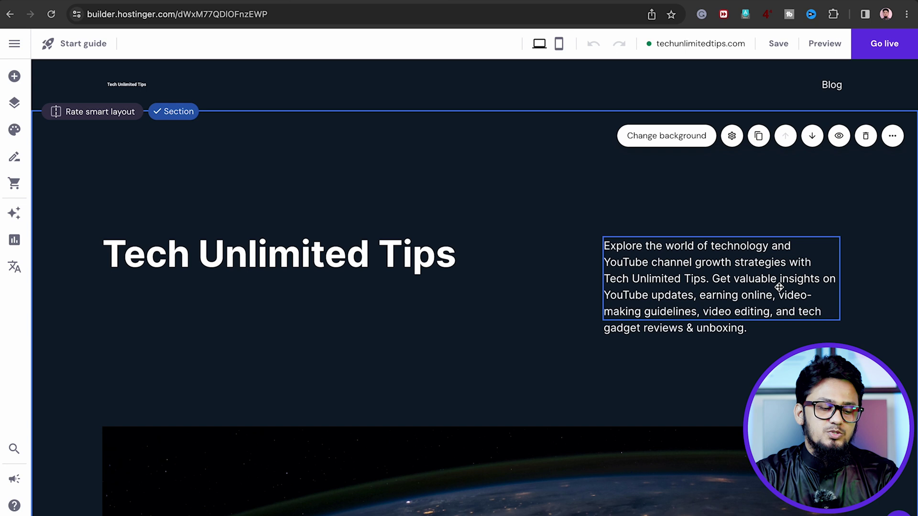
scroll(756, 301, "down", 10)
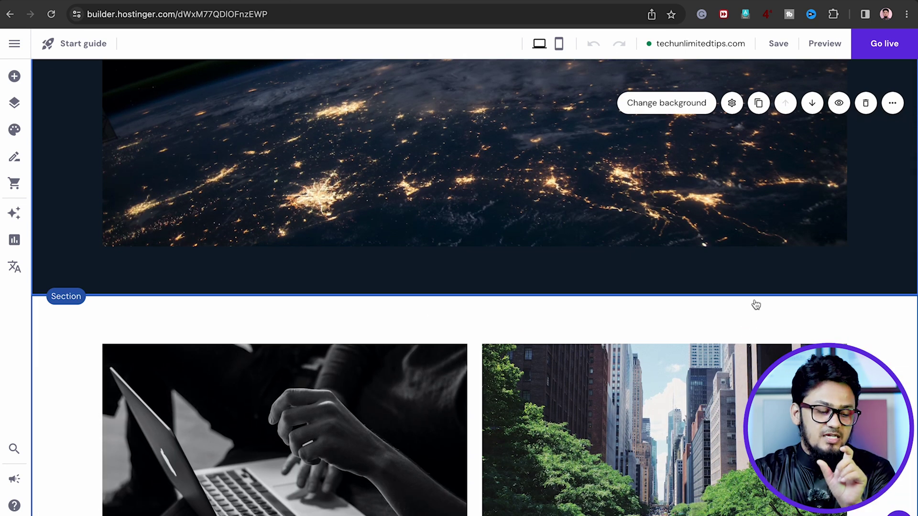
scroll(756, 305, "down", 8)
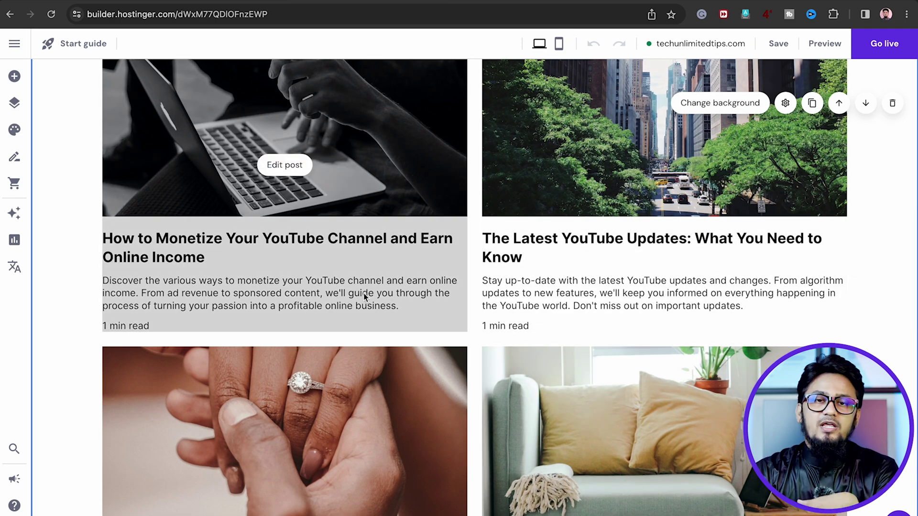
scroll(403, 340, "down", 15)
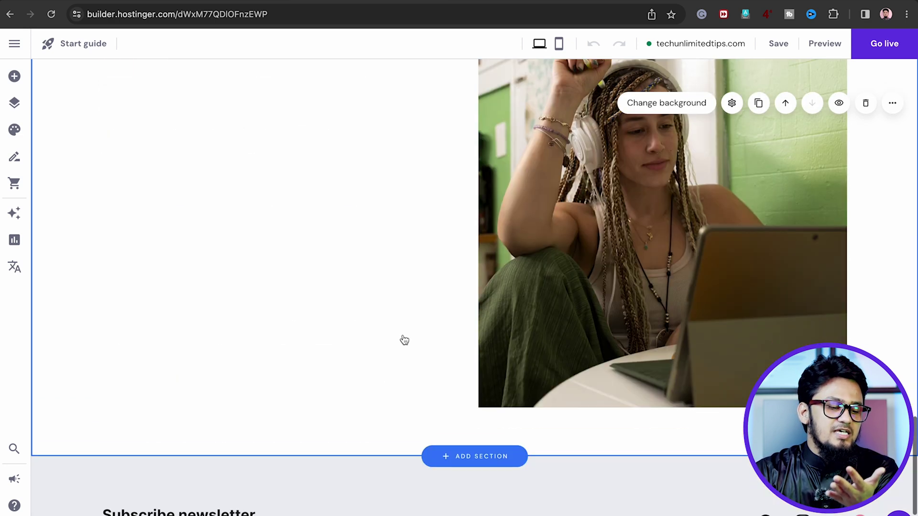
scroll(404, 339, "up", 20)
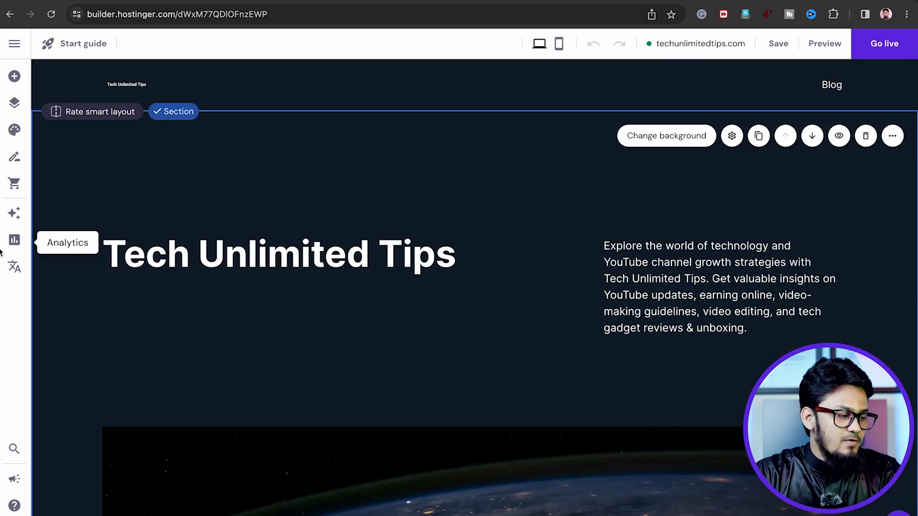
left_click(15, 77)
left_click(576, 288)
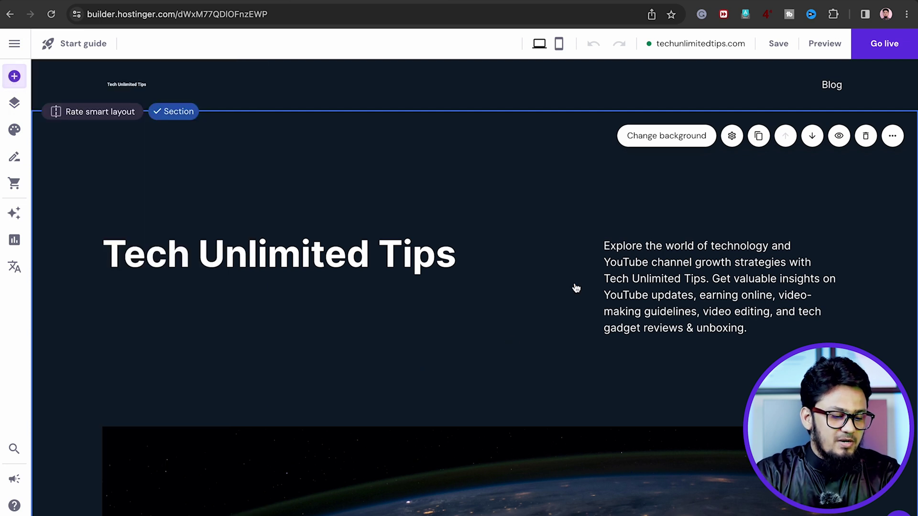
left_click(626, 293)
left_click(475, 269)
left_click(454, 255)
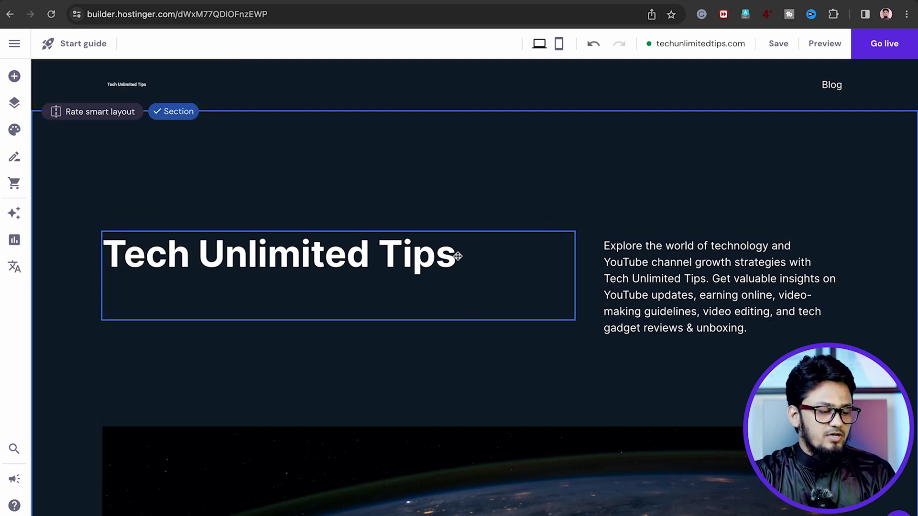
left_click(674, 276)
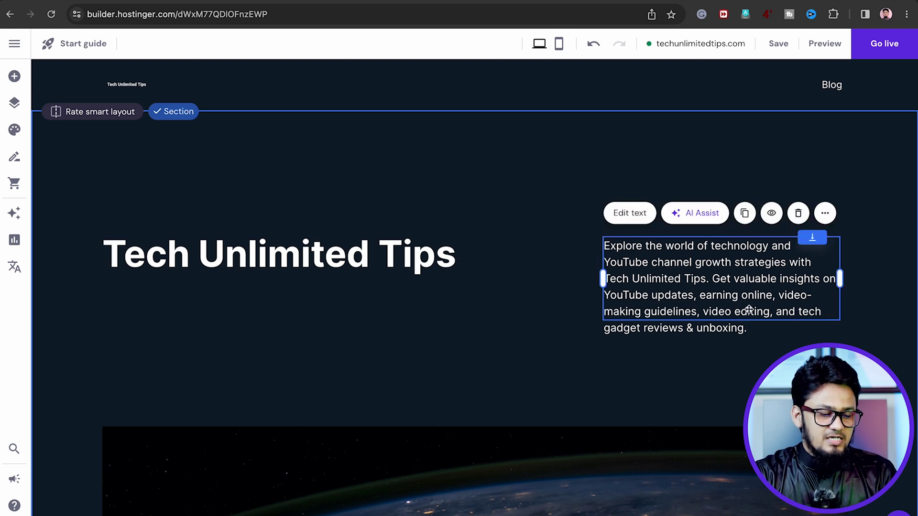
key("super+a")
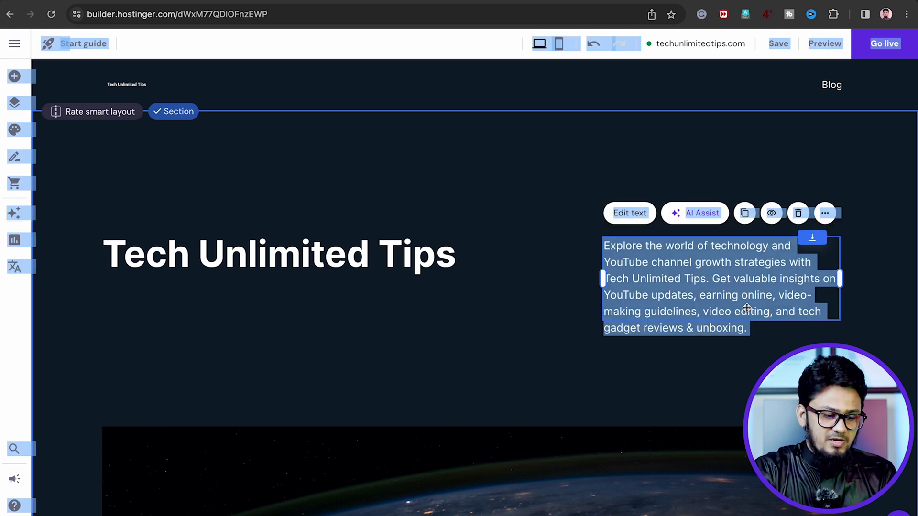
left_click(726, 294)
left_click(635, 219)
key("super+a")
type("sfdjdfjsdlkfj")
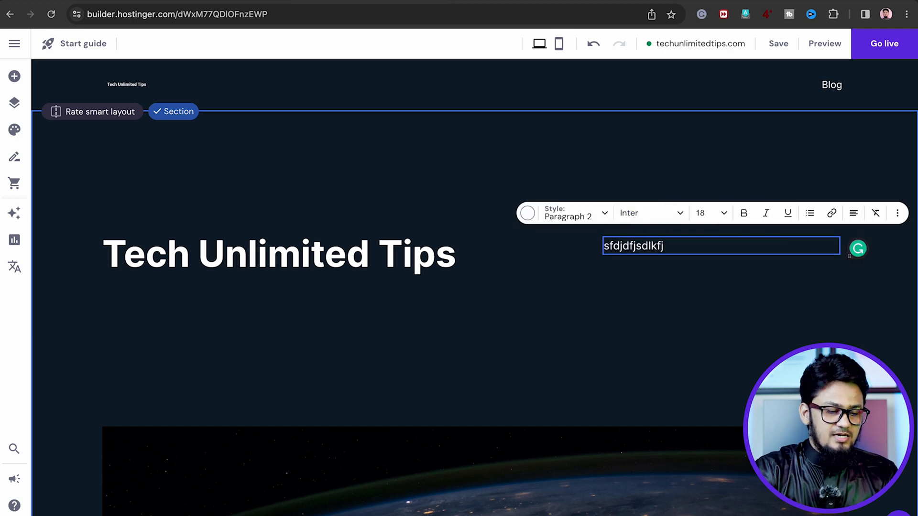
key("super+z")
left_click(717, 282)
left_click(876, 286)
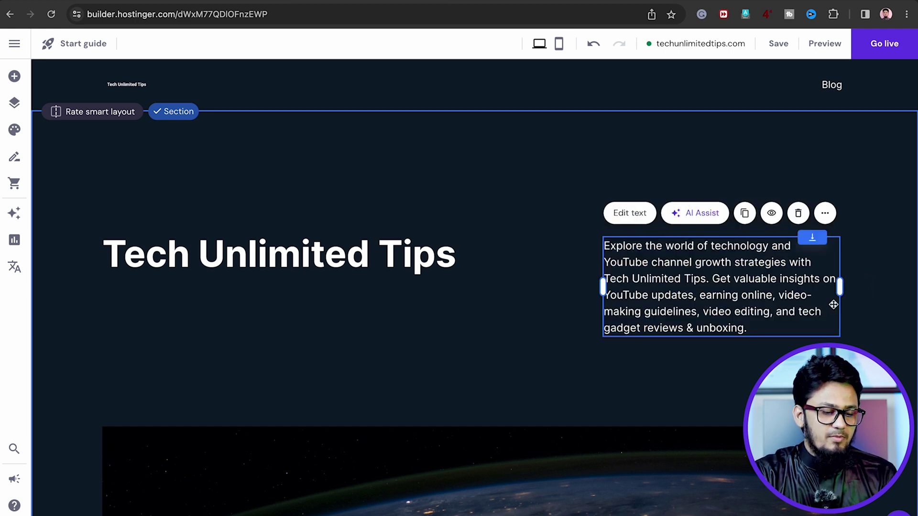
scroll(291, 394, "down", 15)
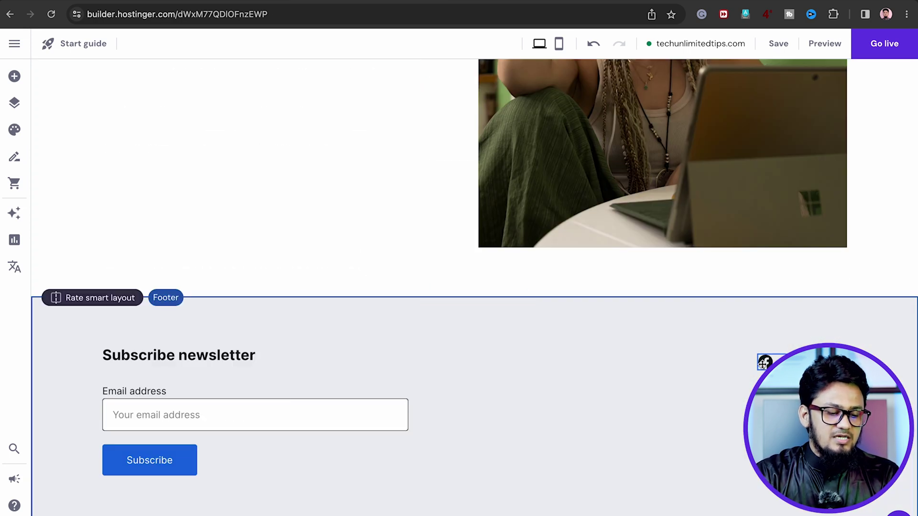
Point the footer Facebook icon to the creator's own profile handle.
left_click(764, 363)
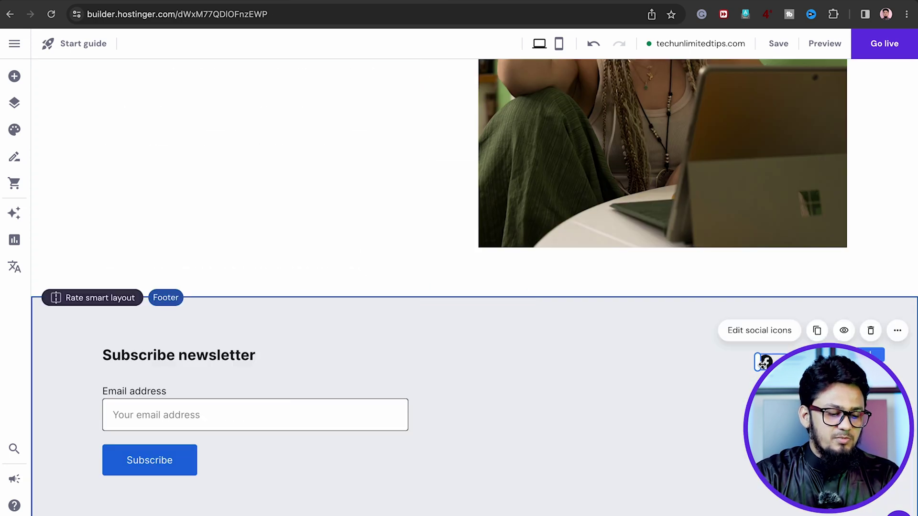
left_click(760, 331)
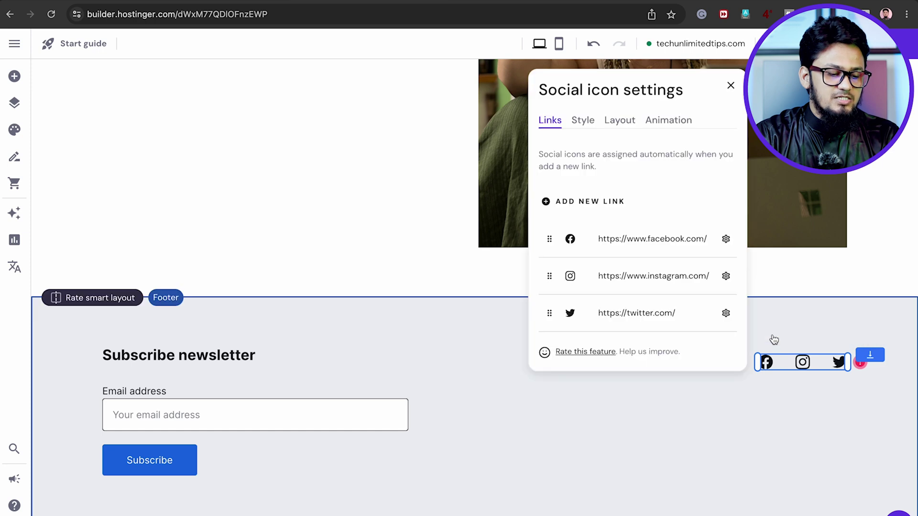
left_click(726, 239)
left_click(705, 270)
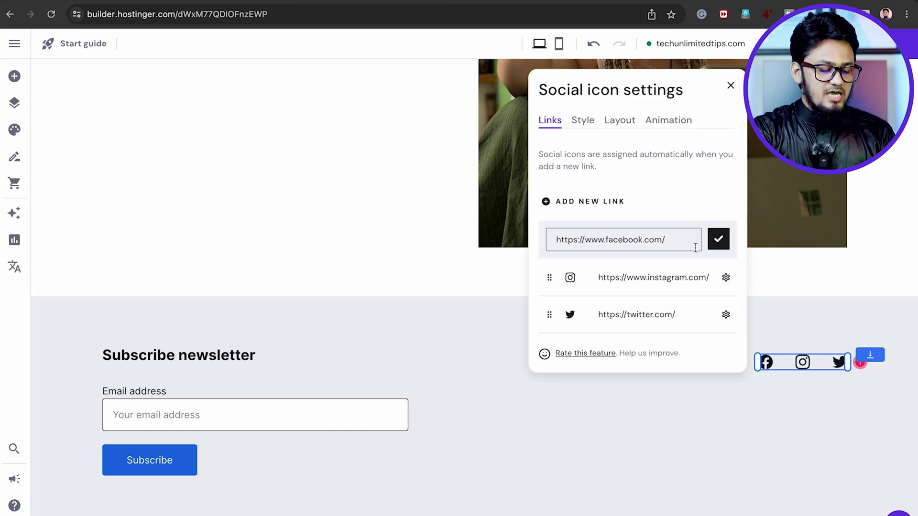
type("srazimofficial")
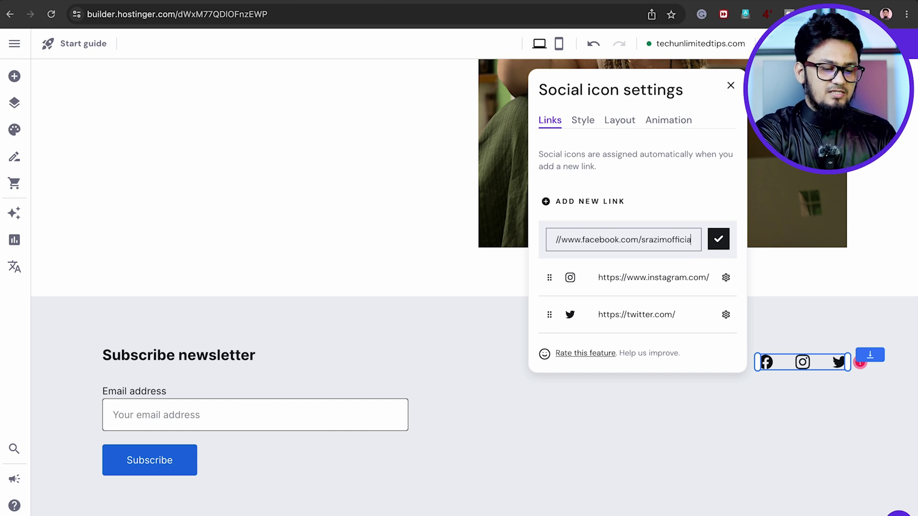
left_click(720, 231)
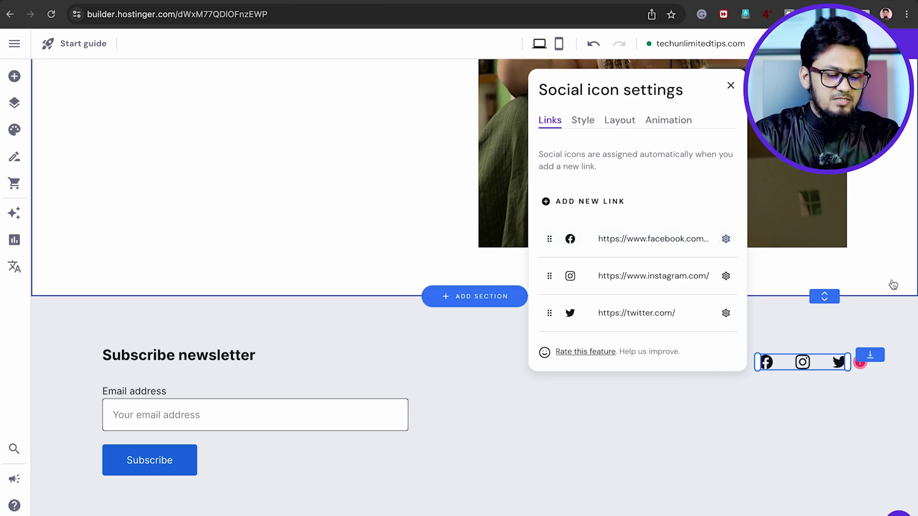
Point the Instagram icon to the same profile handle, then save the site.
left_click(726, 276)
left_click(707, 307)
type("sr")
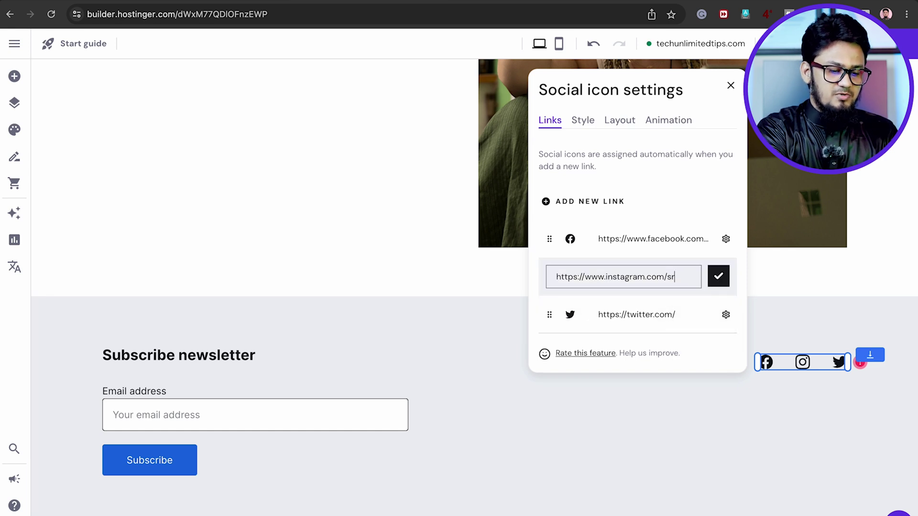
type("azimofficial")
key("Return")
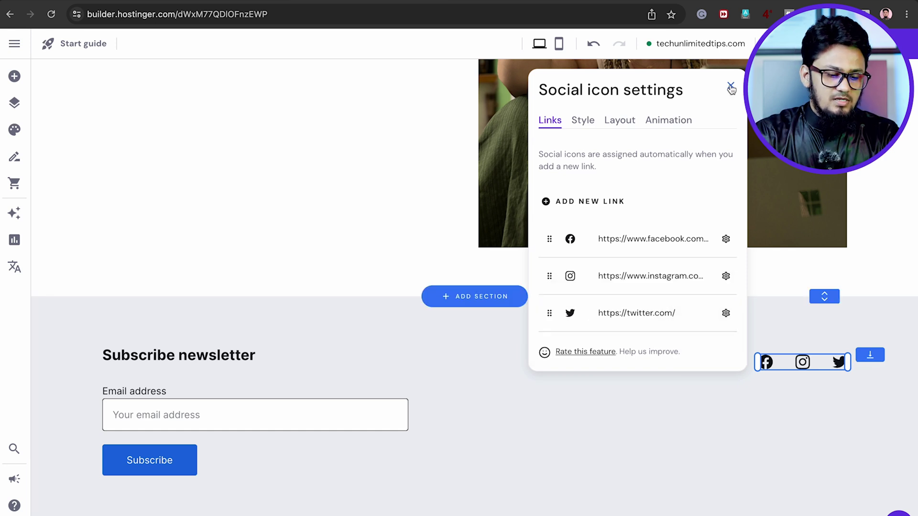
left_click(731, 88)
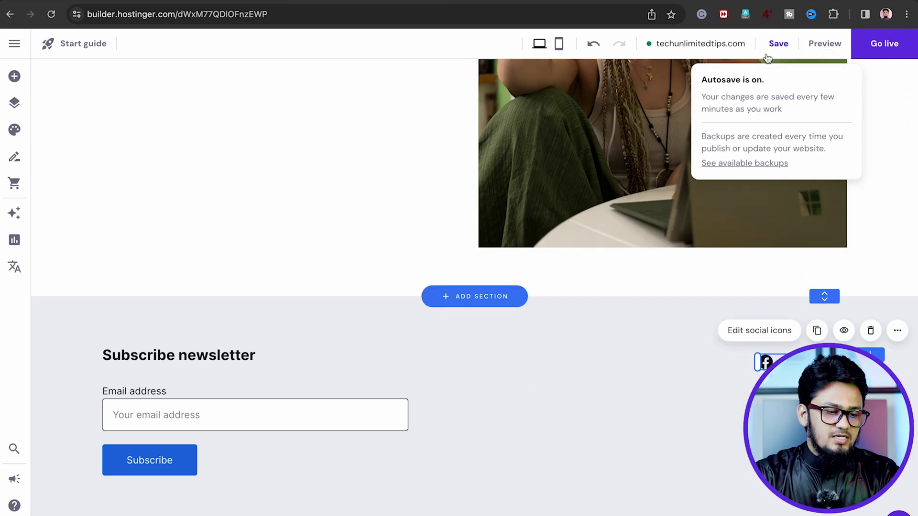
left_click(774, 45)
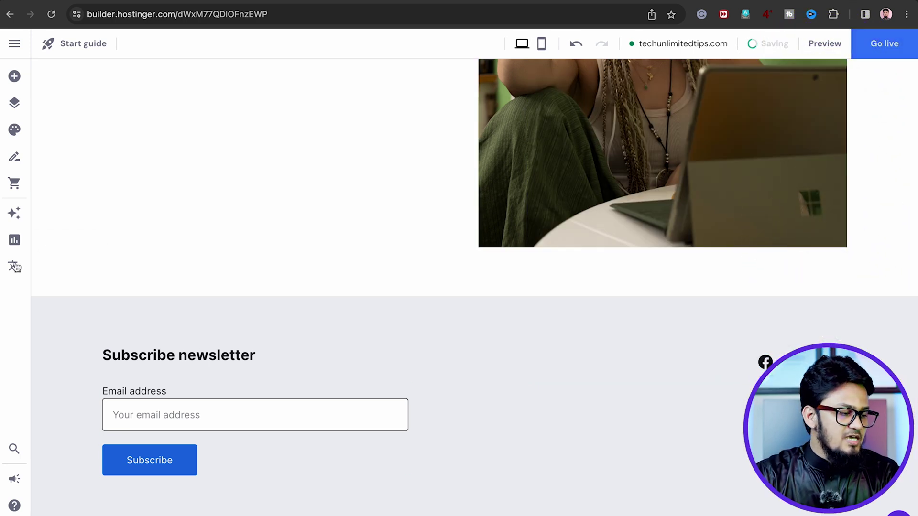
Try the rounded, second and square-cornered button styles in the site-wide styles.
left_click(15, 102)
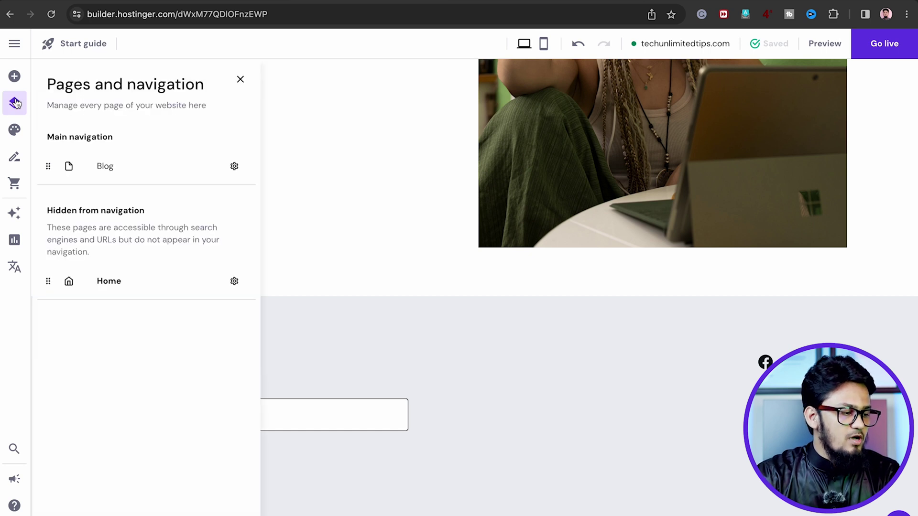
left_click(15, 129)
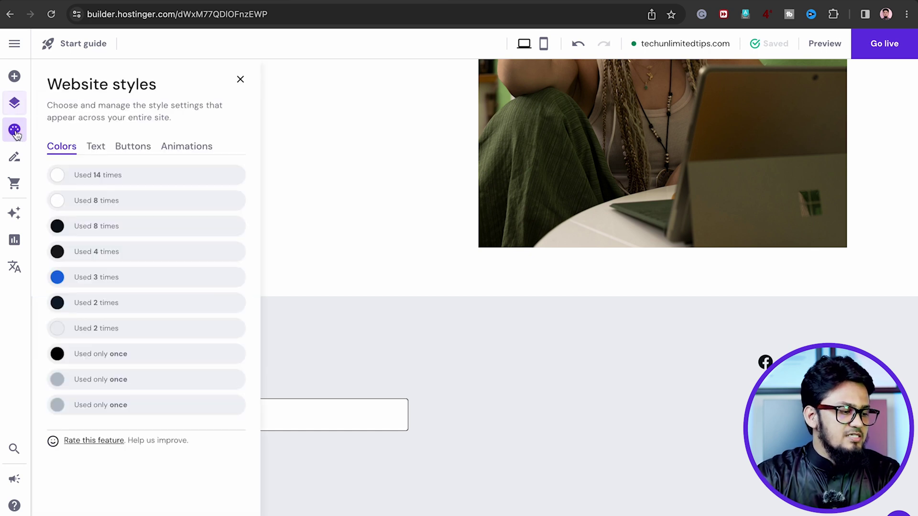
left_click(128, 151)
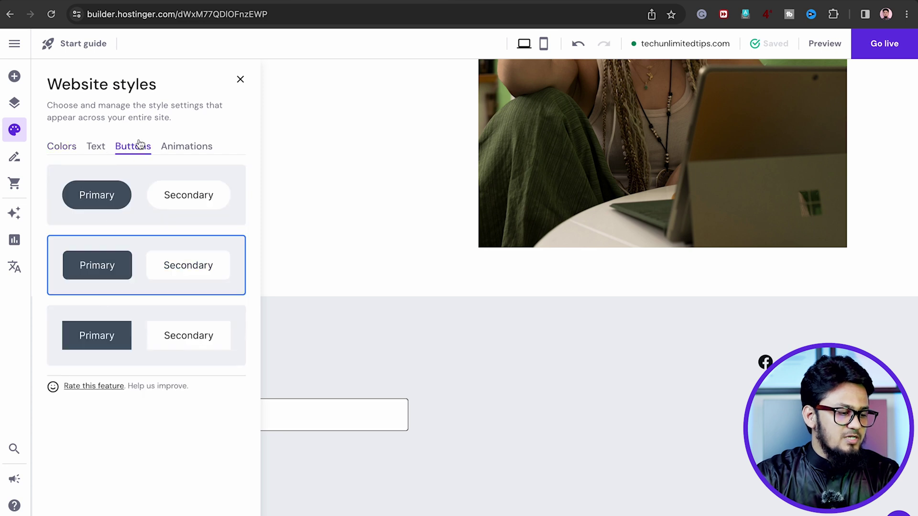
left_click(115, 196)
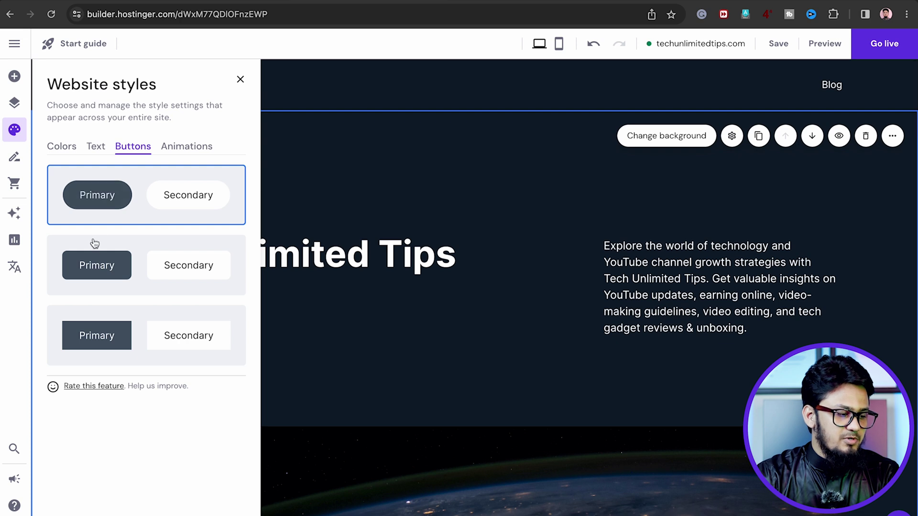
left_click(92, 271)
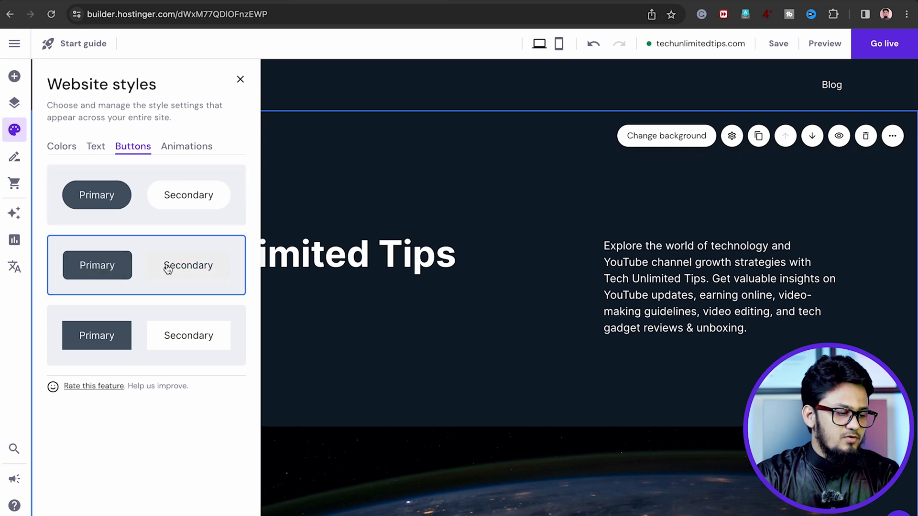
left_click(100, 320)
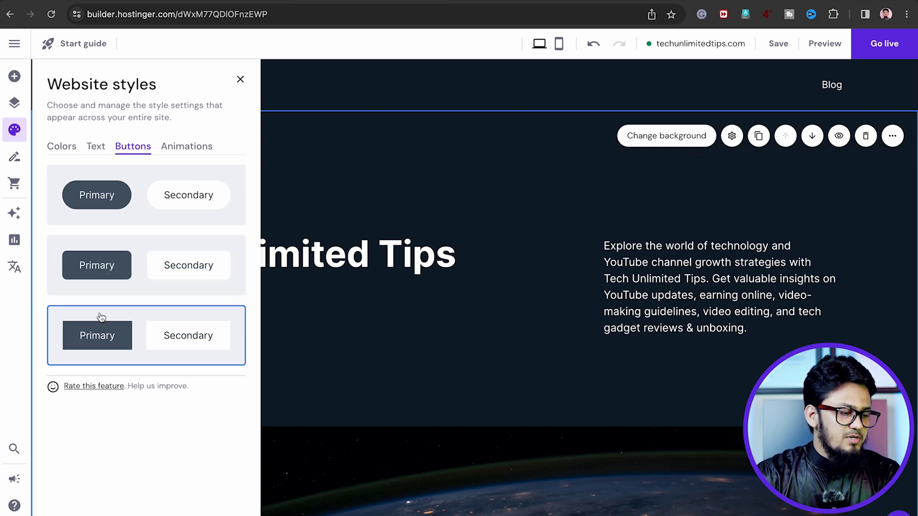
Show the Blog panel listing the four posts dated 7/19/2023.
left_click(121, 174)
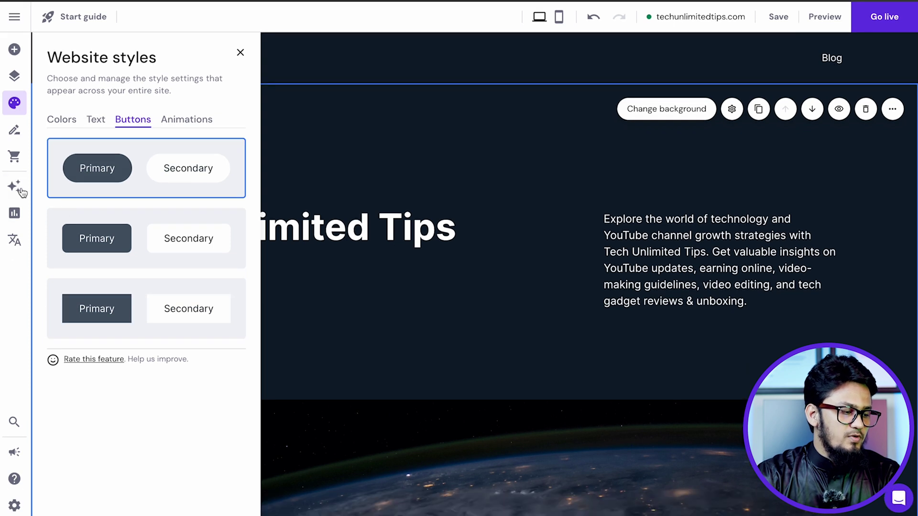
left_click(14, 157)
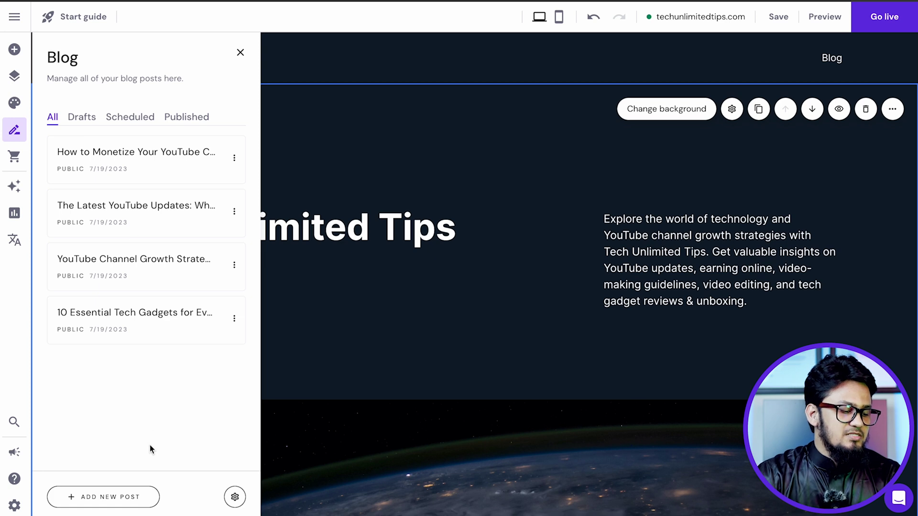
scroll(523, 379, "down", 1)
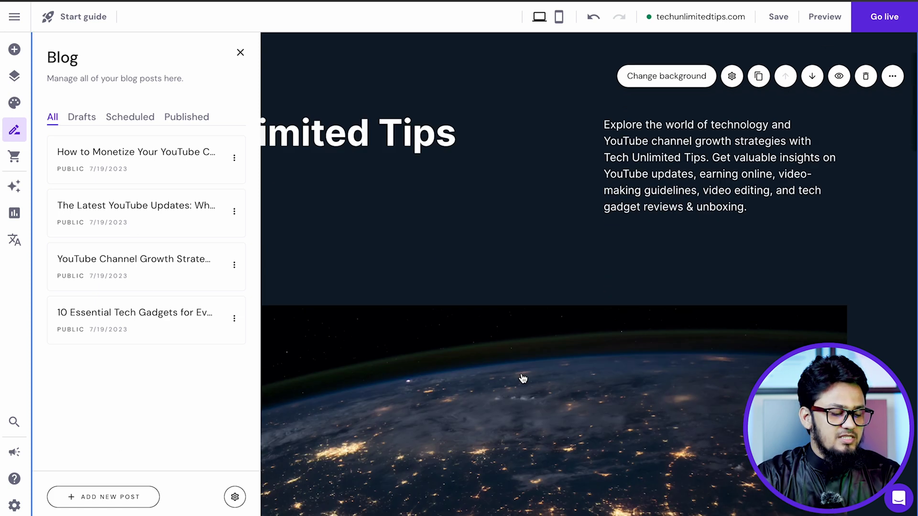
scroll(523, 379, "down", 10)
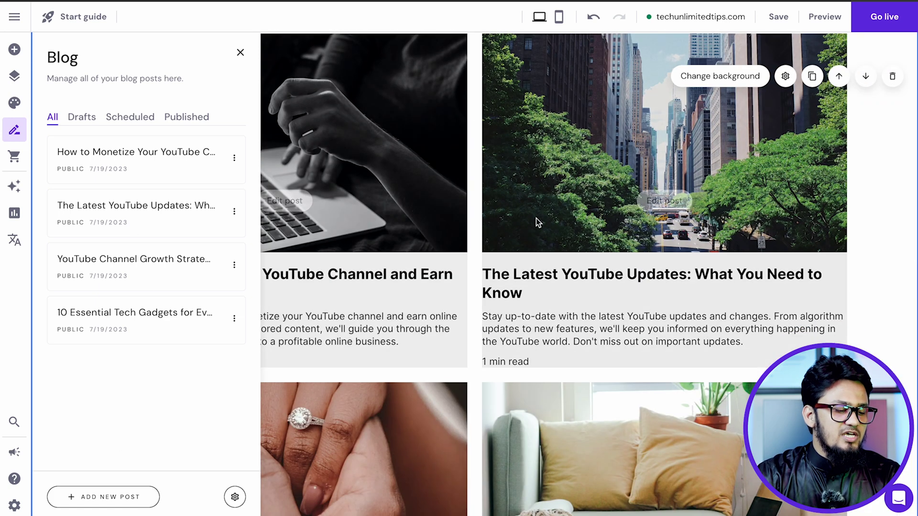
scroll(488, 239, "up", 1)
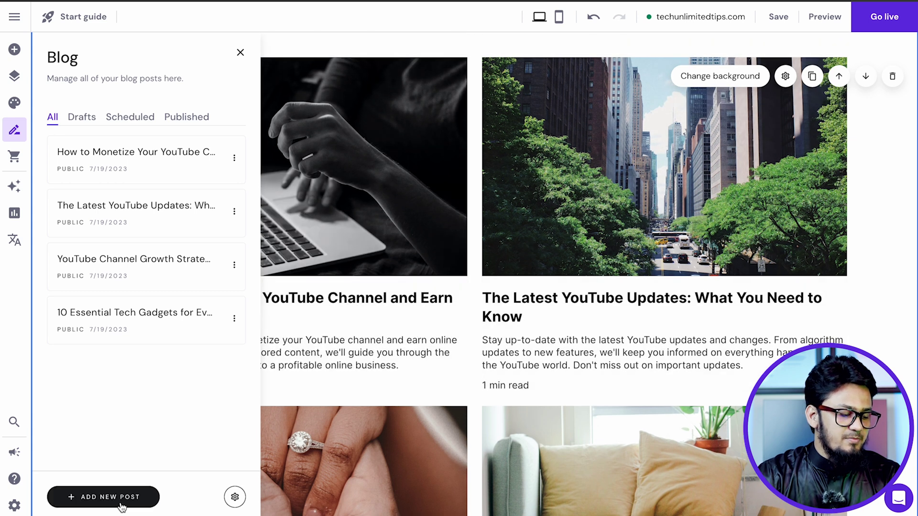
Add a new draft post and title it with the creator's full name.
left_click(122, 498)
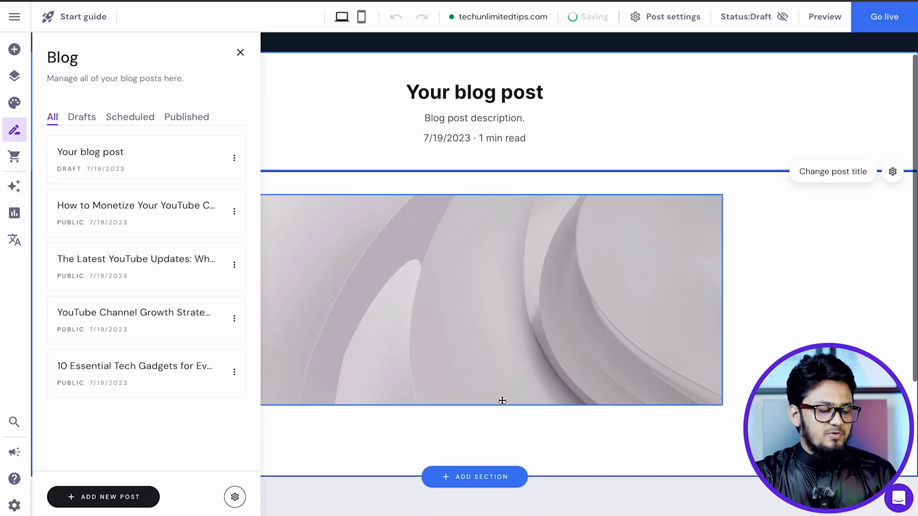
left_click(241, 52)
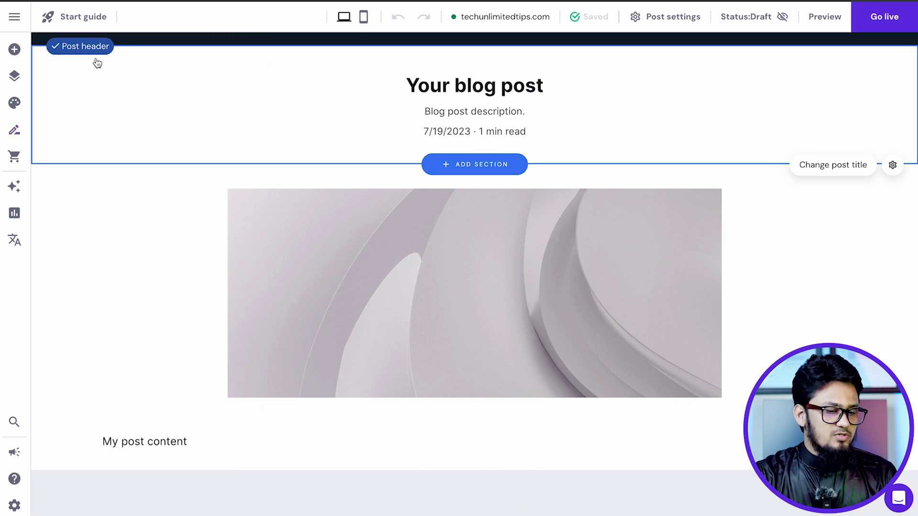
scroll(877, 175, "up", 1)
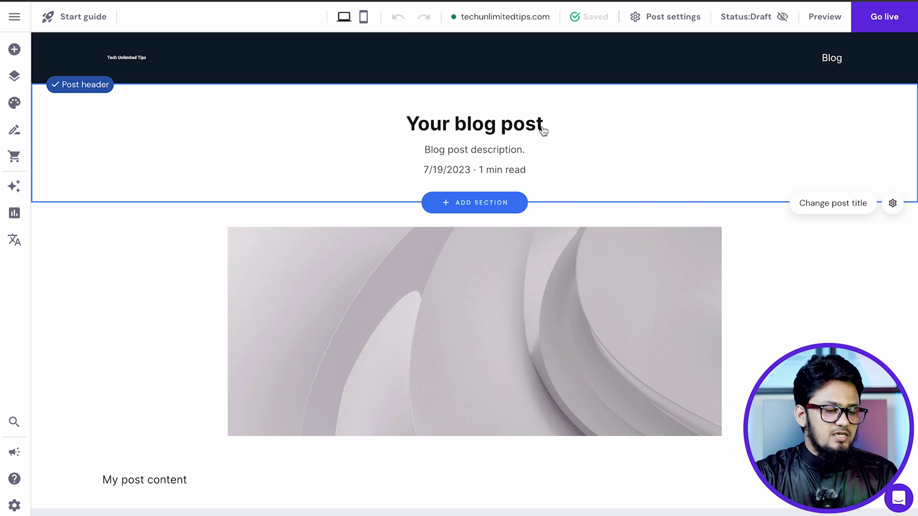
scroll(839, 213, "down", 1)
left_click(835, 207)
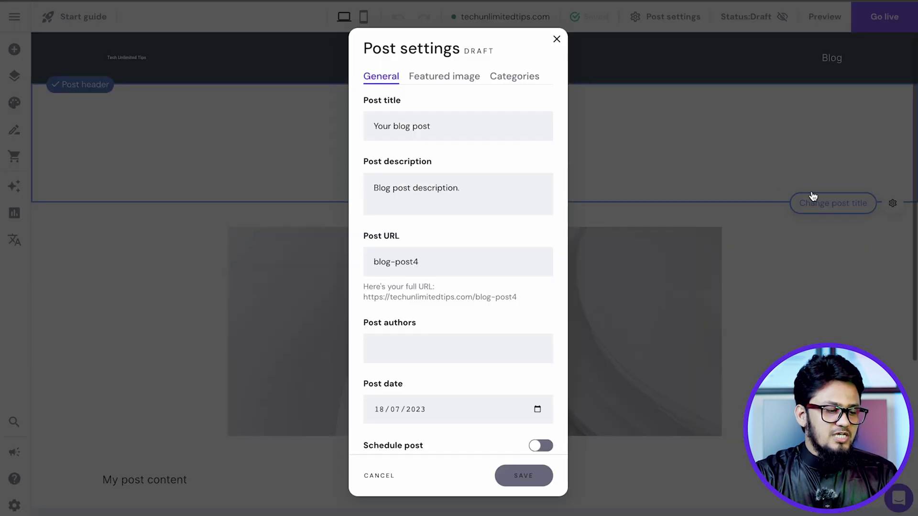
triple_click(485, 133)
type("Sa")
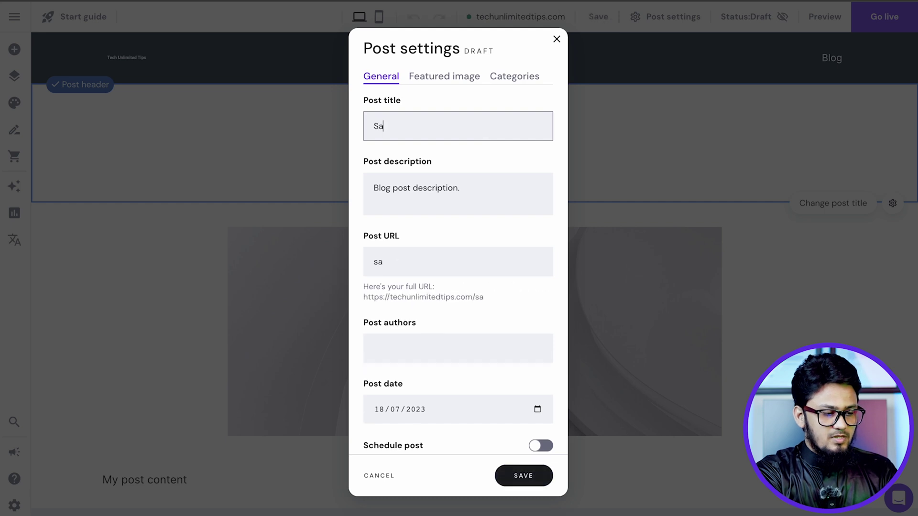
type("ifur Rahman Azim")
Write the content-creators-in-Bangladesh description, fix its typos, and save the post settings.
left_click(461, 188)
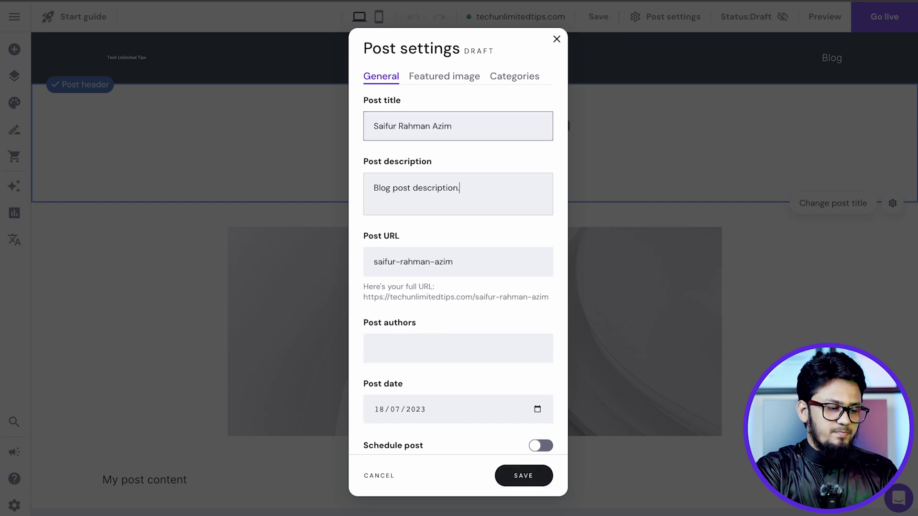
key("ctrl+a")
type("O")
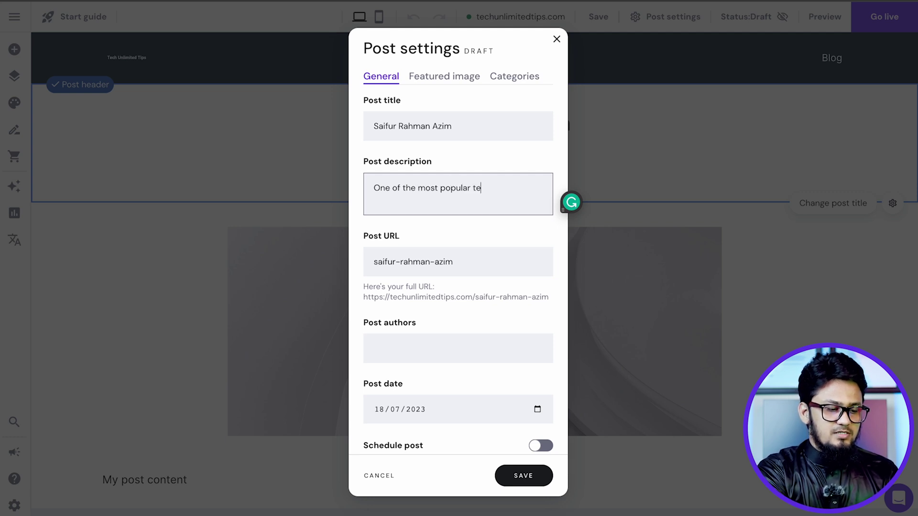
type("sed content creator in bangladesh/")
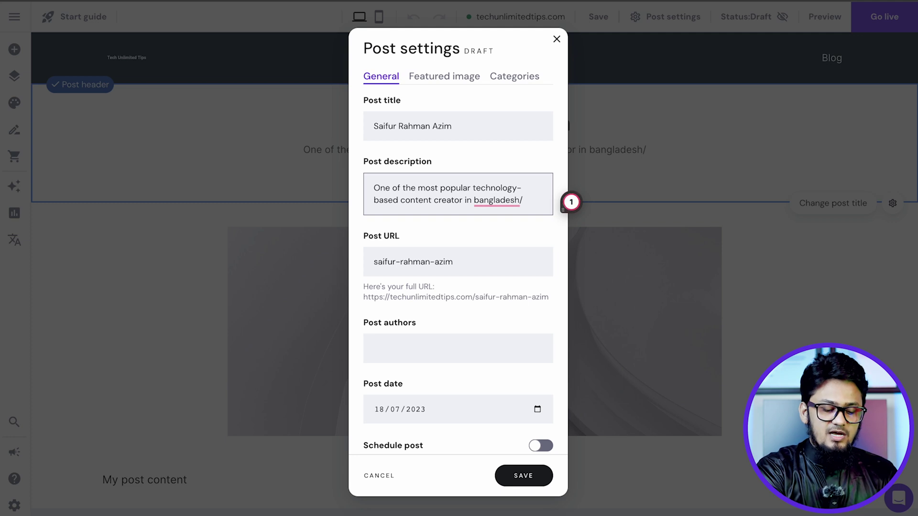
key("BackSpace")
type(".")
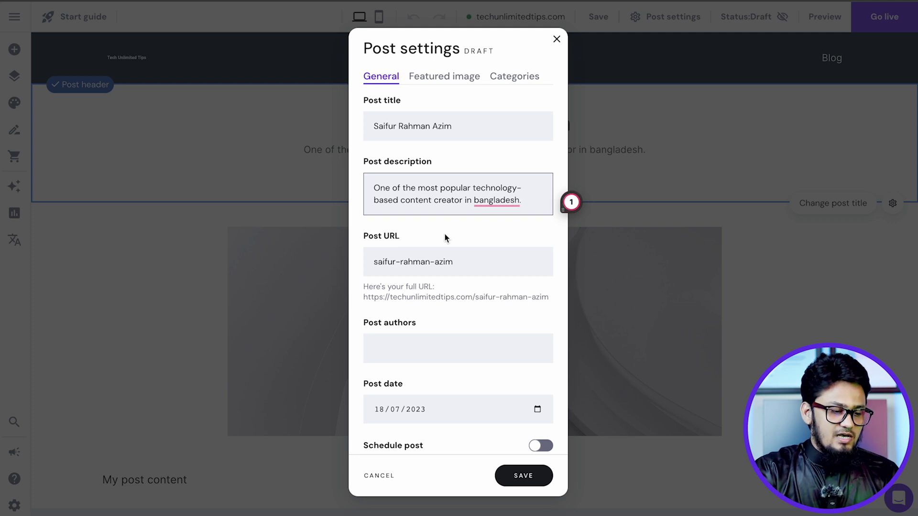
key("BackSpace")
type("B")
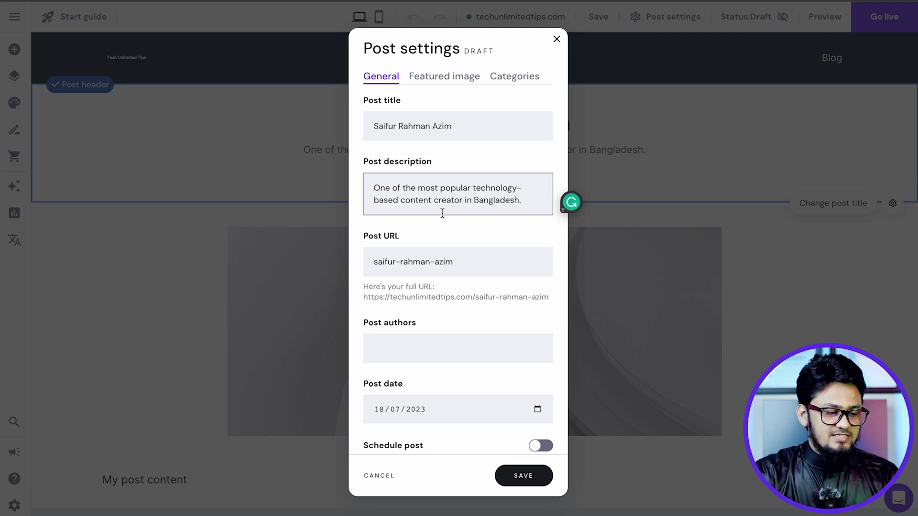
left_click(450, 200)
left_click(457, 236)
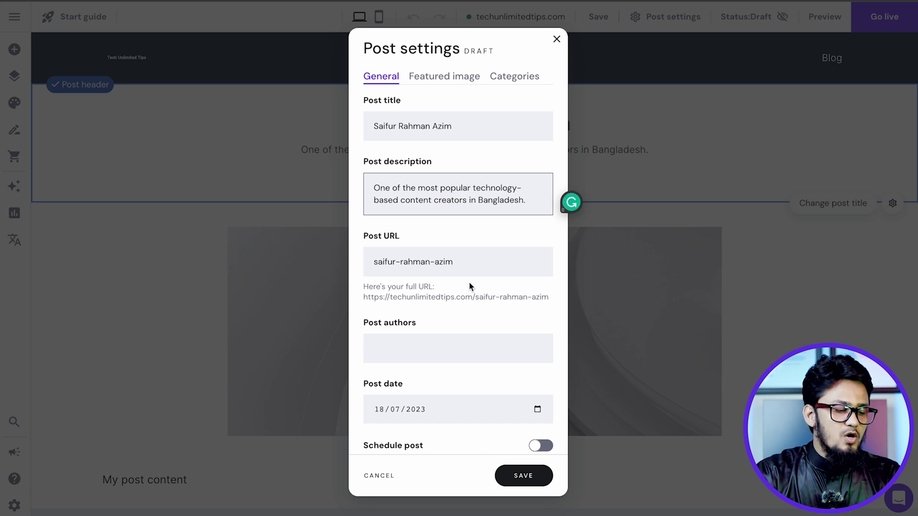
scroll(502, 308, "down", 1)
left_click(465, 249)
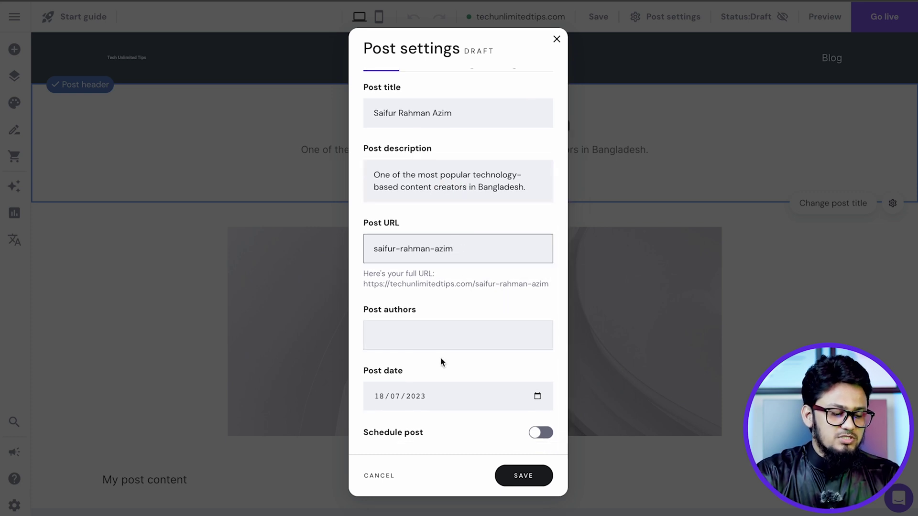
left_click(524, 475)
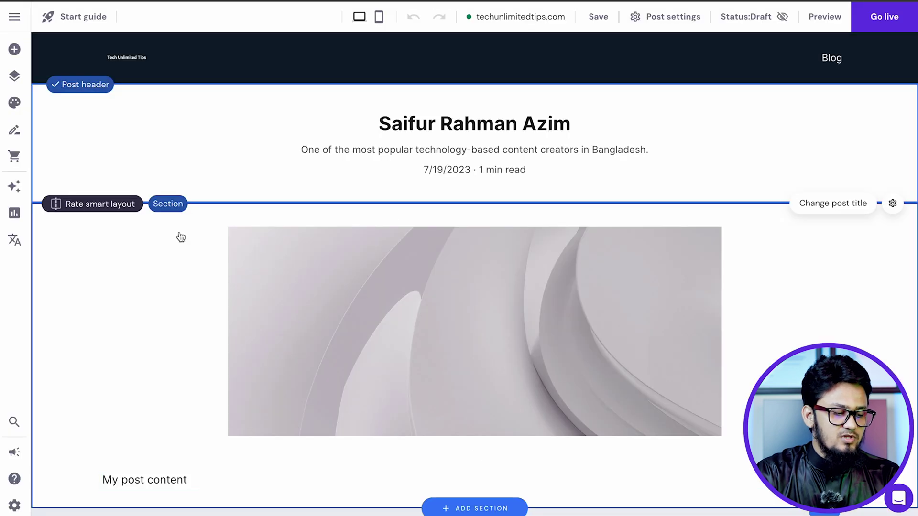
Start replacing the post's placeholder image with an uploaded file.
scroll(184, 238, "down", 3)
left_click(445, 172)
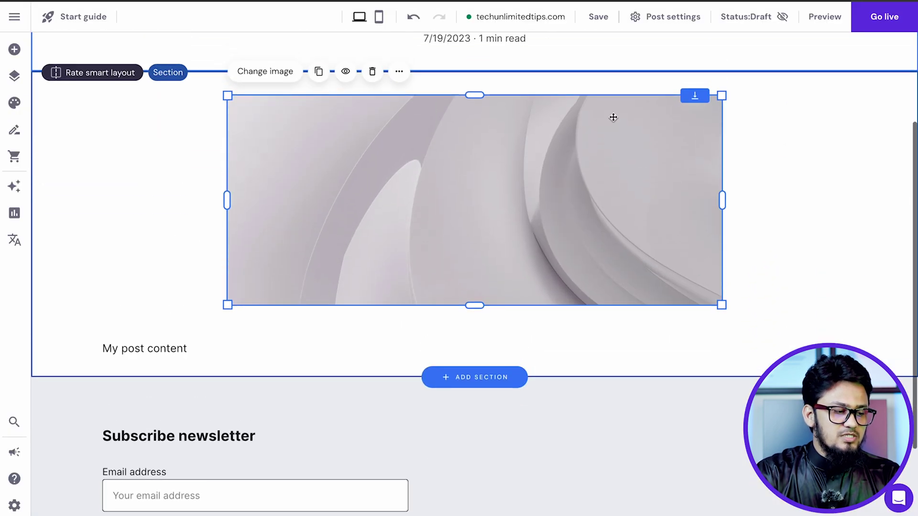
left_click(262, 71)
left_click(787, 268)
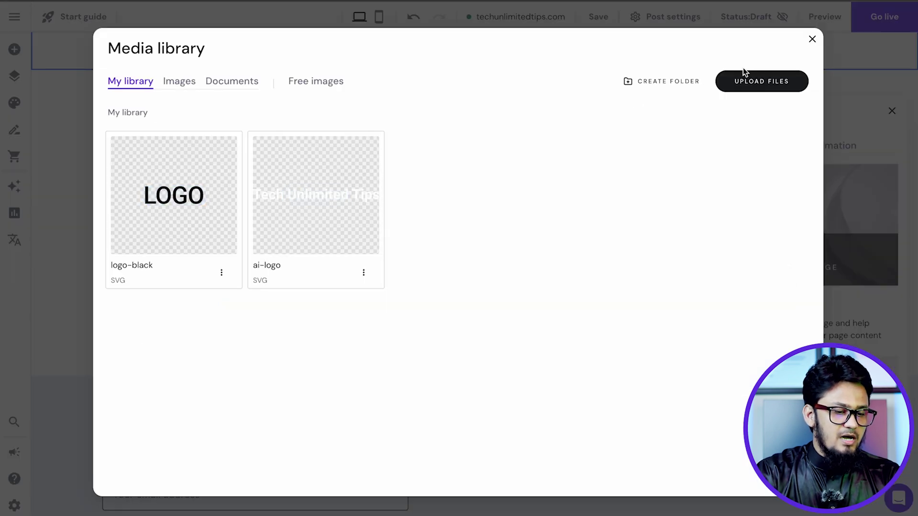
left_click(758, 89)
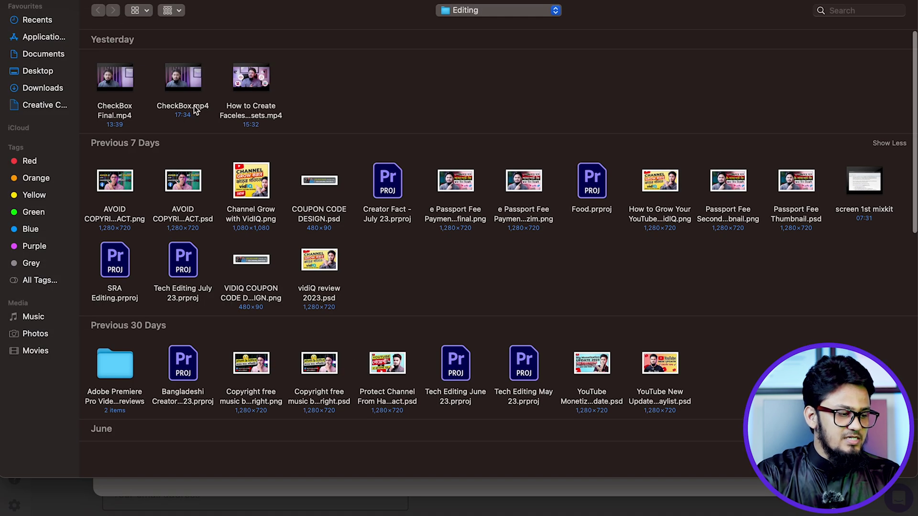
Upload the portrait PNG from the Desktop into the media library.
scroll(469, 322, "down", 10)
scroll(532, 361, "down", 3)
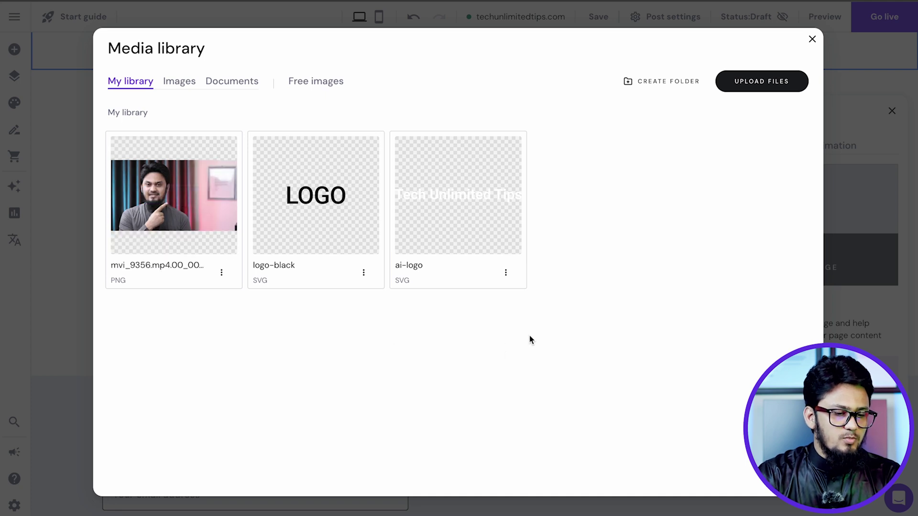
Make the uploaded portrait the post's featured image and crop it.
left_click(180, 201)
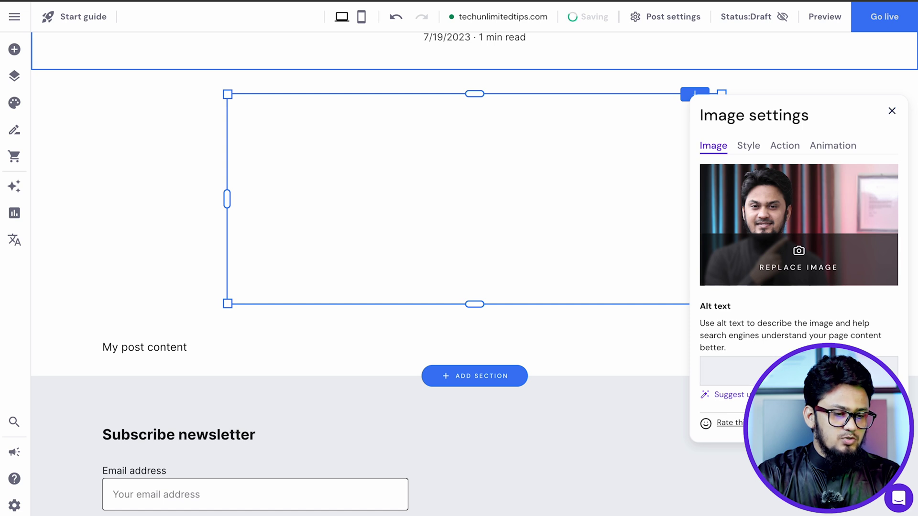
scroll(879, 297, "down", 2)
scroll(880, 268, "up", 5)
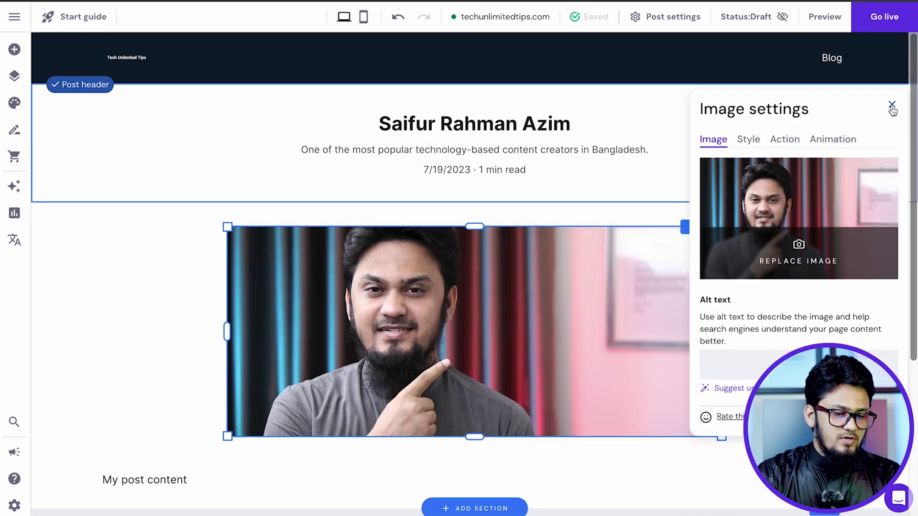
left_click(892, 105)
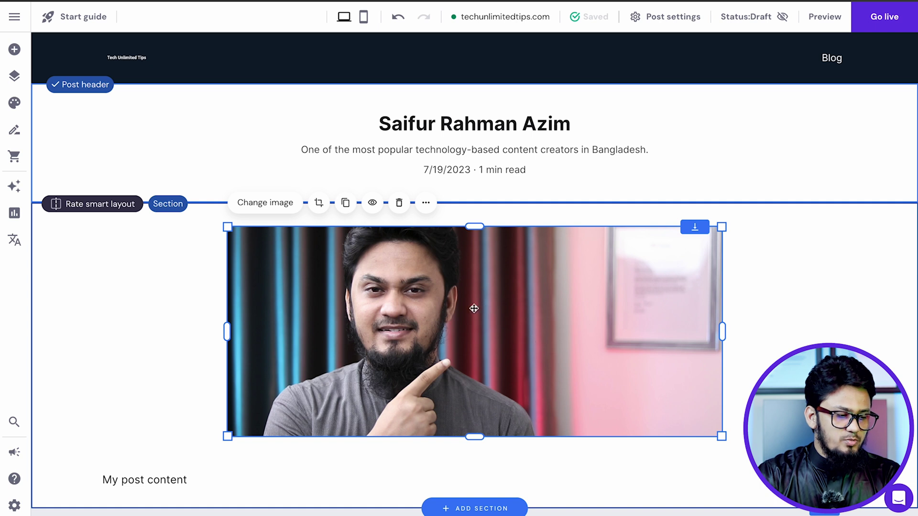
left_click(319, 203)
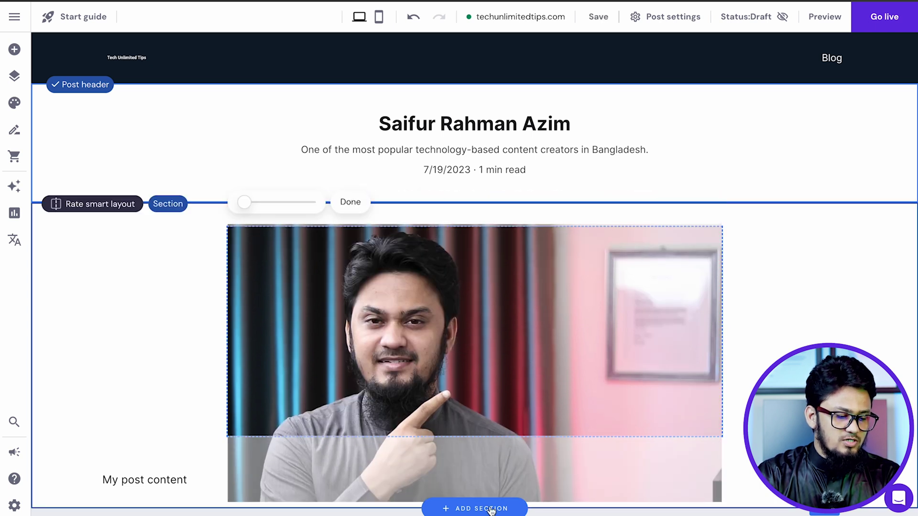
scroll(832, 328, "down", 5)
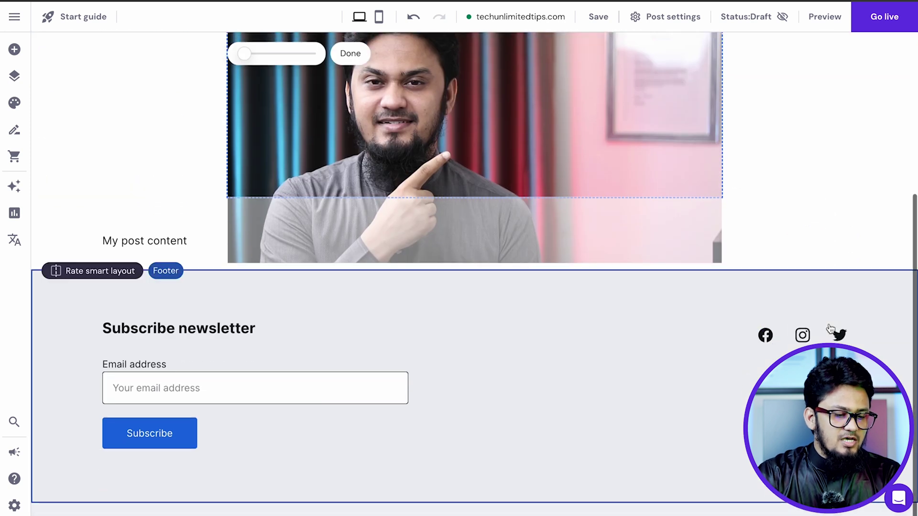
scroll(765, 82, "up", 5)
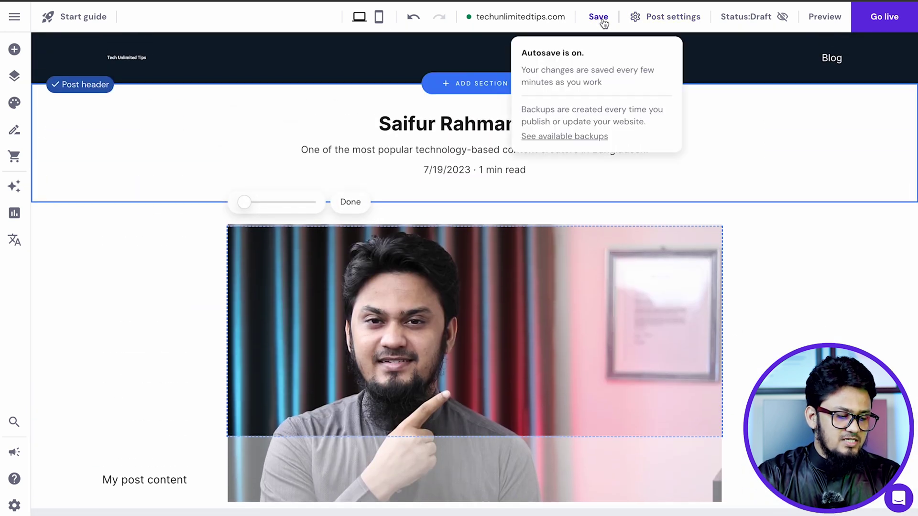
scroll(660, 352, "down", 5)
scroll(551, 387, "up", 5)
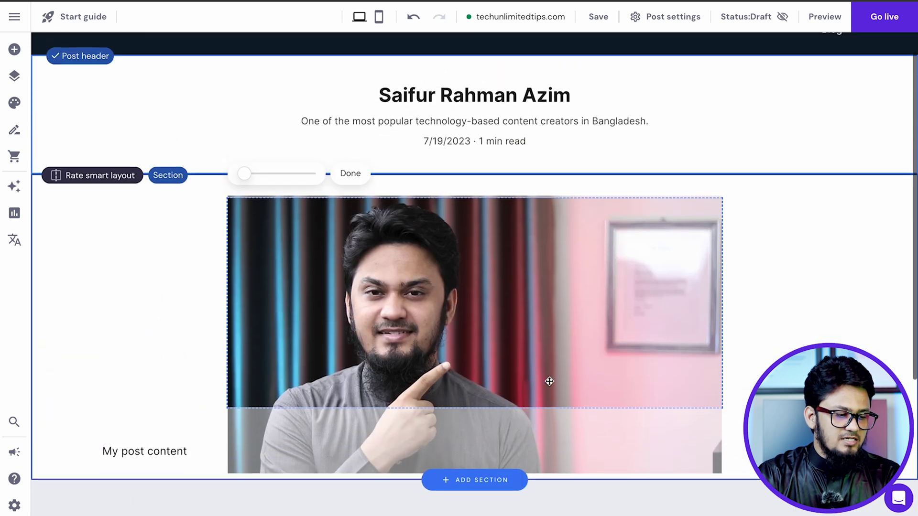
left_click(187, 453)
Replace the post body with the creator's full name and 'Born in Sylhet Bangladesh.'.
scroll(318, 448, "down", 1)
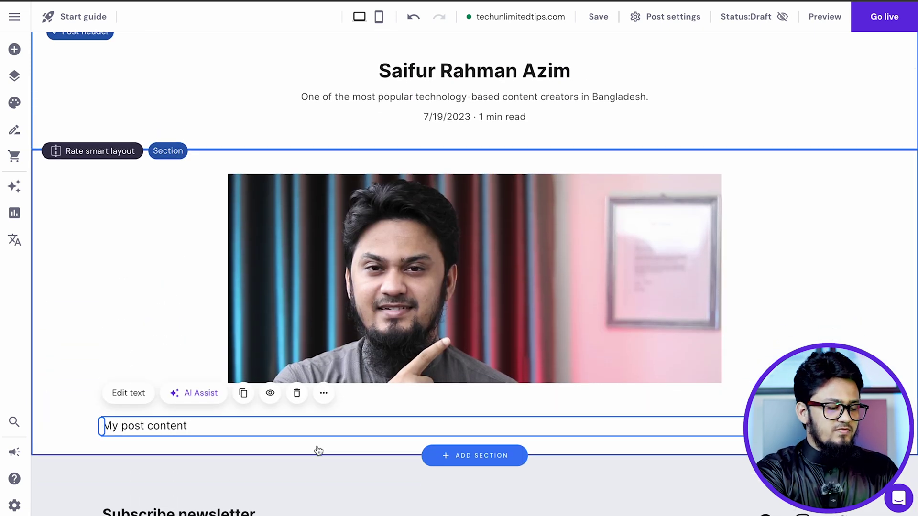
left_click(136, 393)
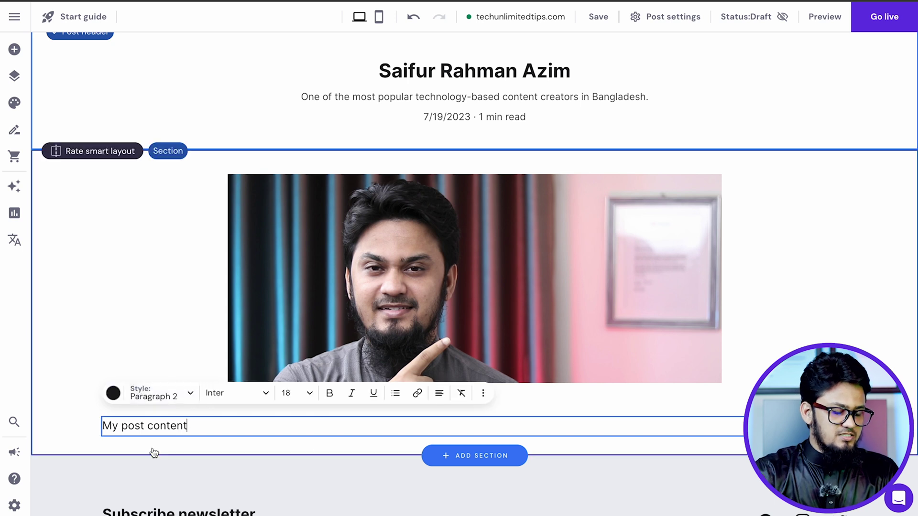
key("ctrl+a")
type("S")
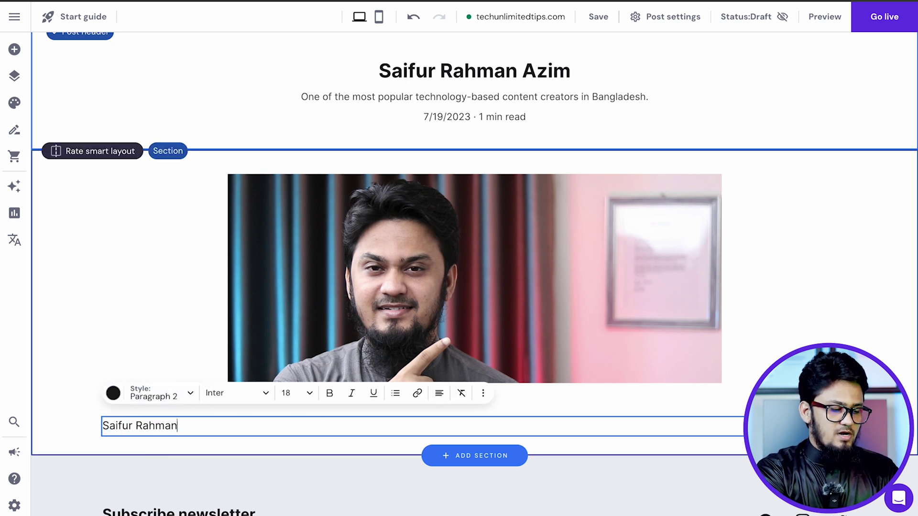
type("aifur Rahman Azim")
key("Return")
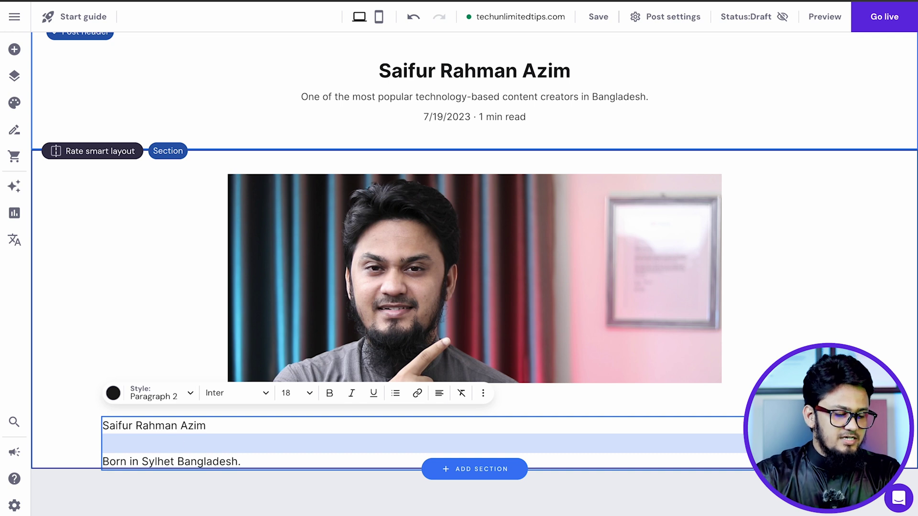
key("Escape")
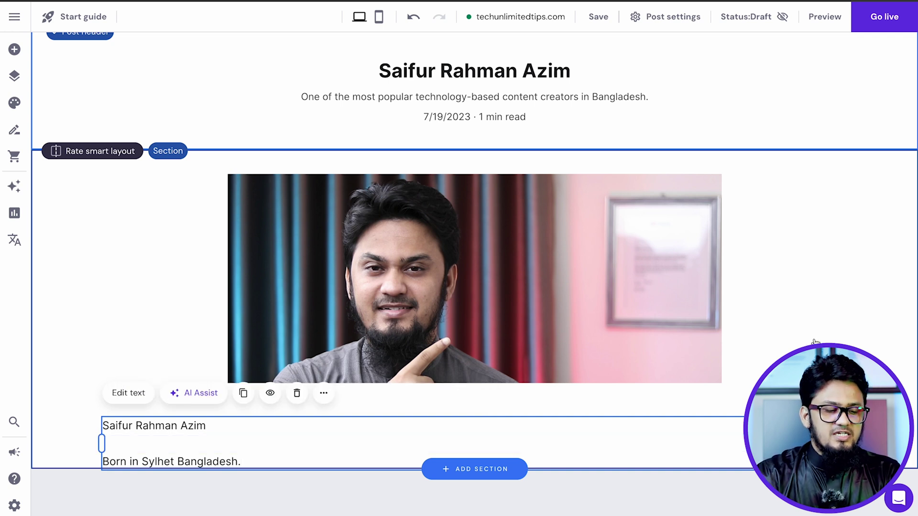
scroll(815, 342, "up", 1)
scroll(822, 339, "down", 5)
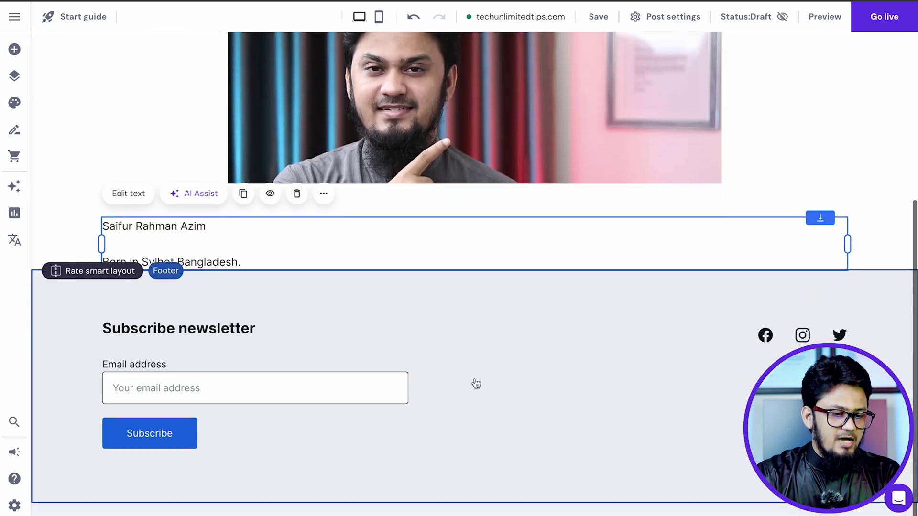
scroll(476, 383, "up", 4)
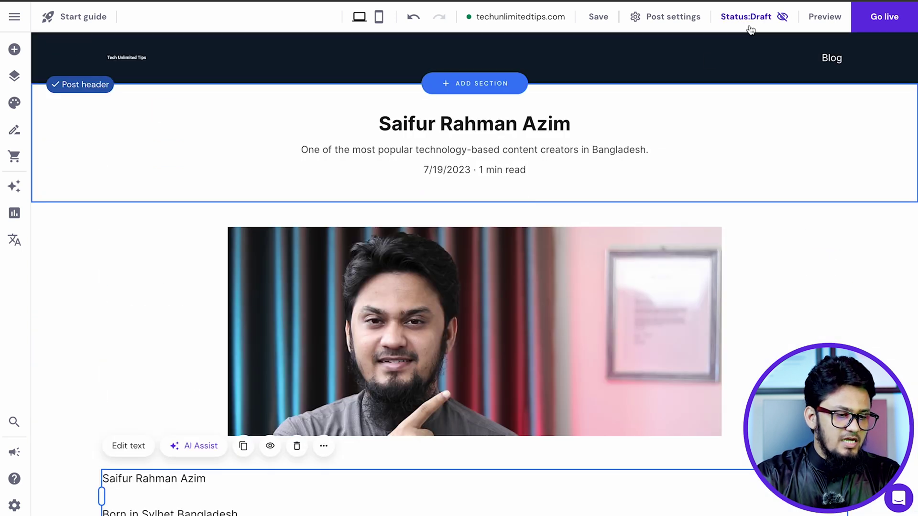
Save the edits to the new blog post.
left_click(602, 21)
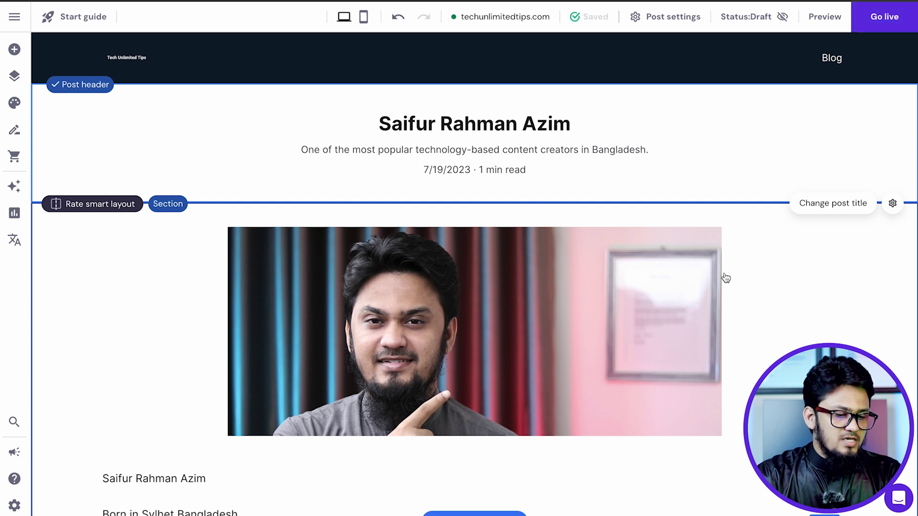
scroll(819, 281, "down", 5)
scroll(168, 204, "up", 5)
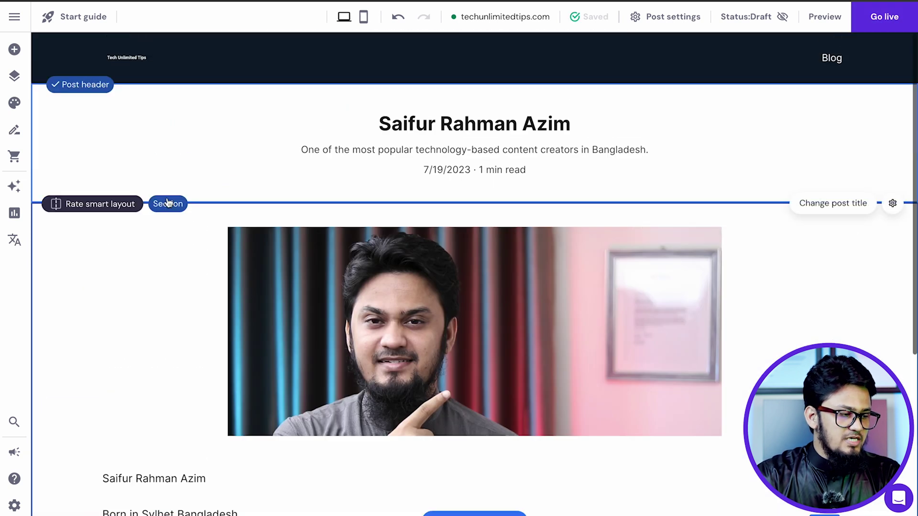
Publish the new draft from the Blog panel and save it as Public.
left_click(11, 138)
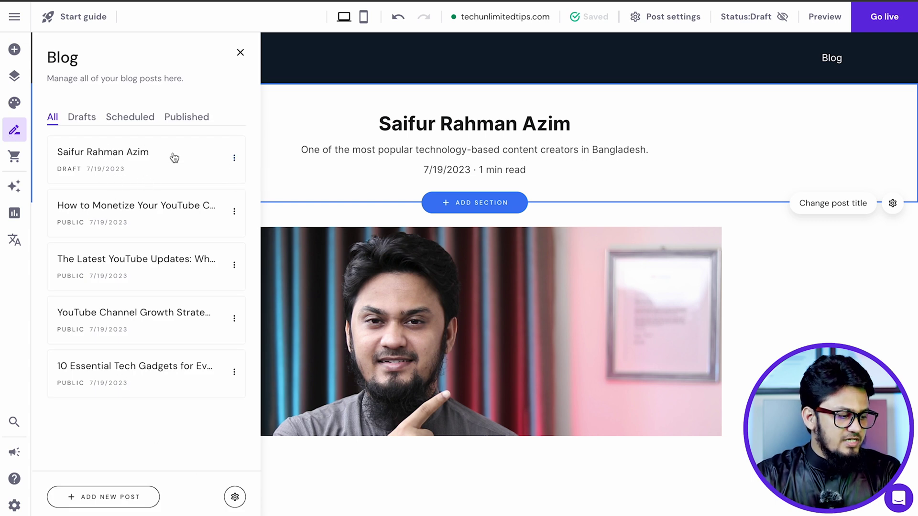
left_click(231, 160)
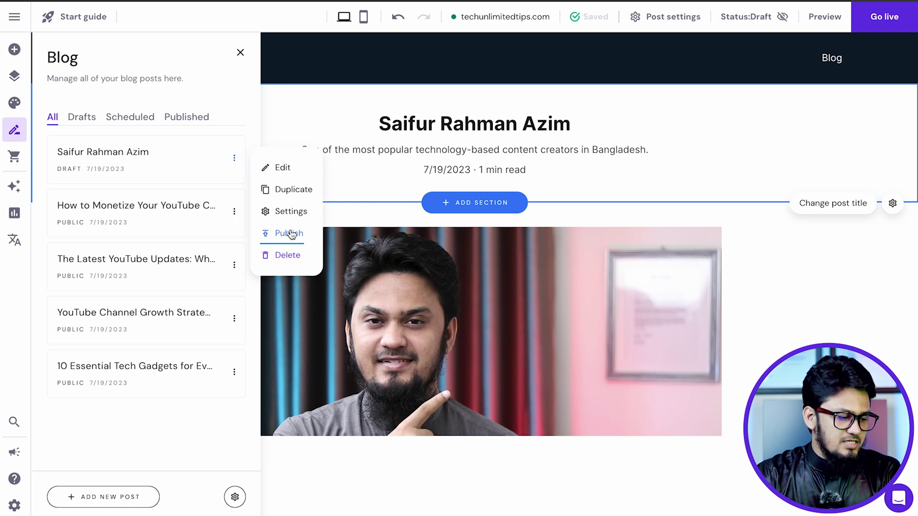
left_click(289, 233)
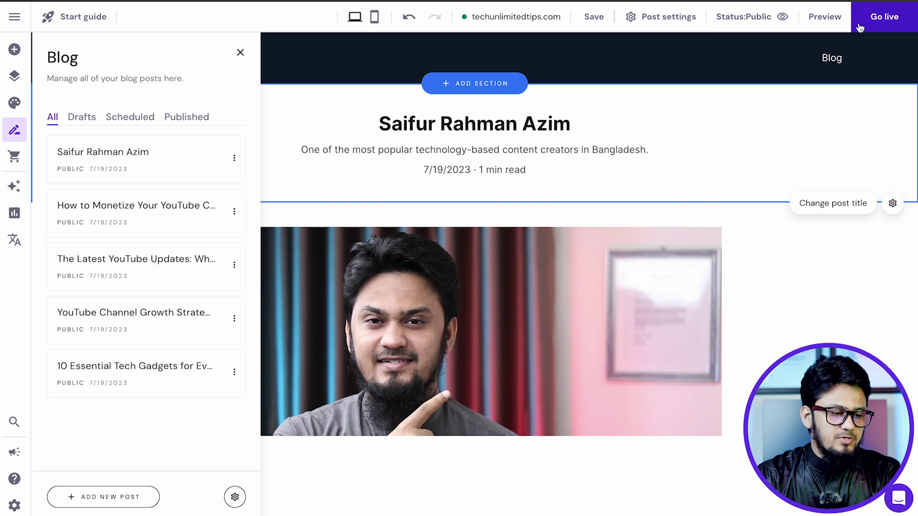
left_click(593, 17)
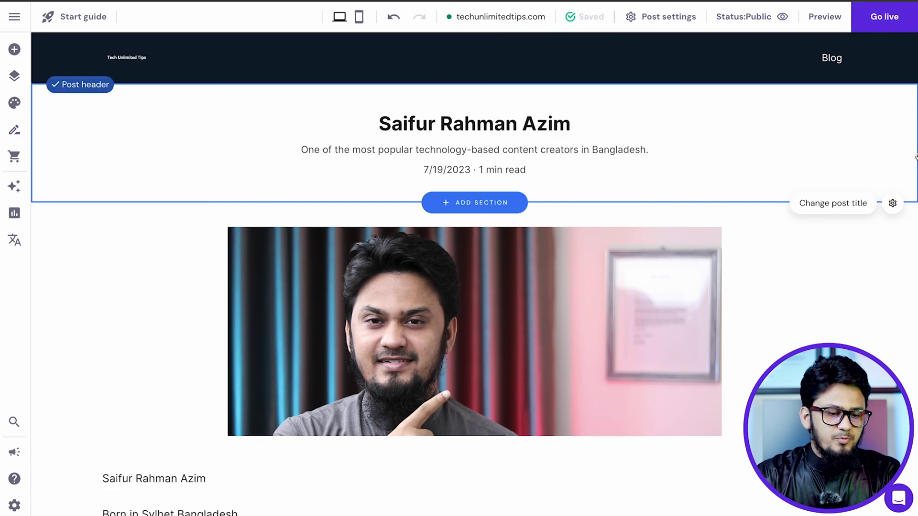
Put the updated website live and open the published techunlimitedtips.com site.
mouse_move(883, 16)
left_click(864, 140)
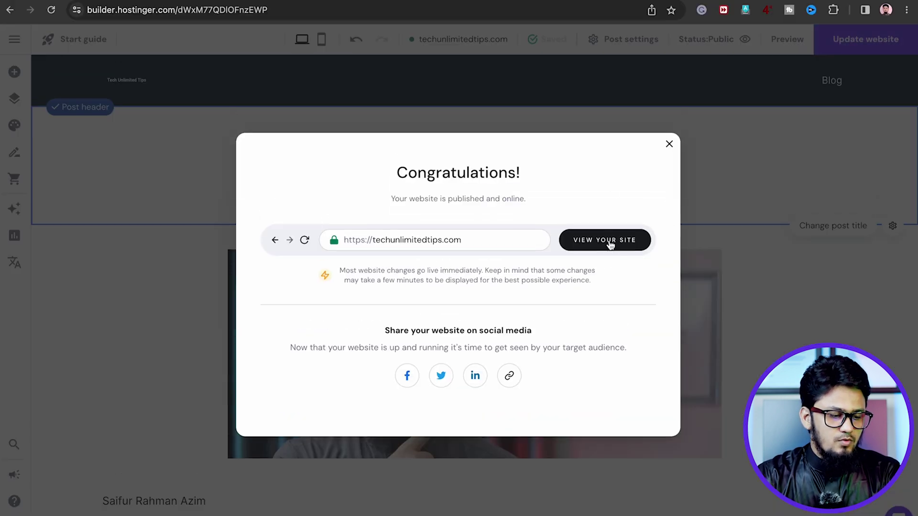
left_click(609, 240)
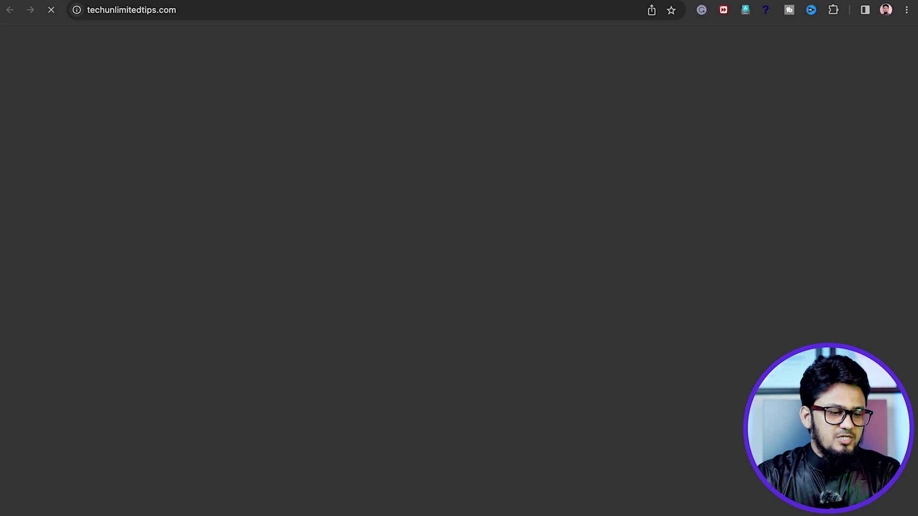
Scroll through the live homepage's hero and post cards, then return to the post editor.
scroll(645, 298, "down", 7)
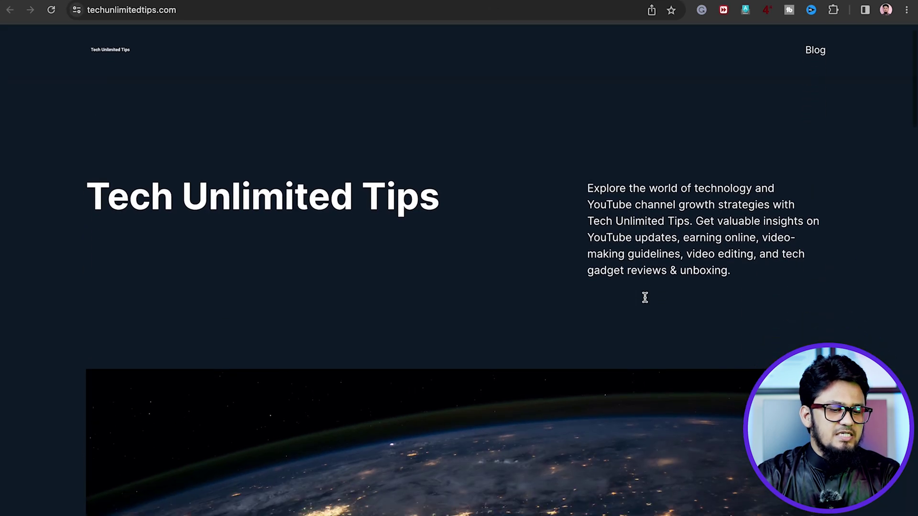
scroll(645, 297, "down", 20)
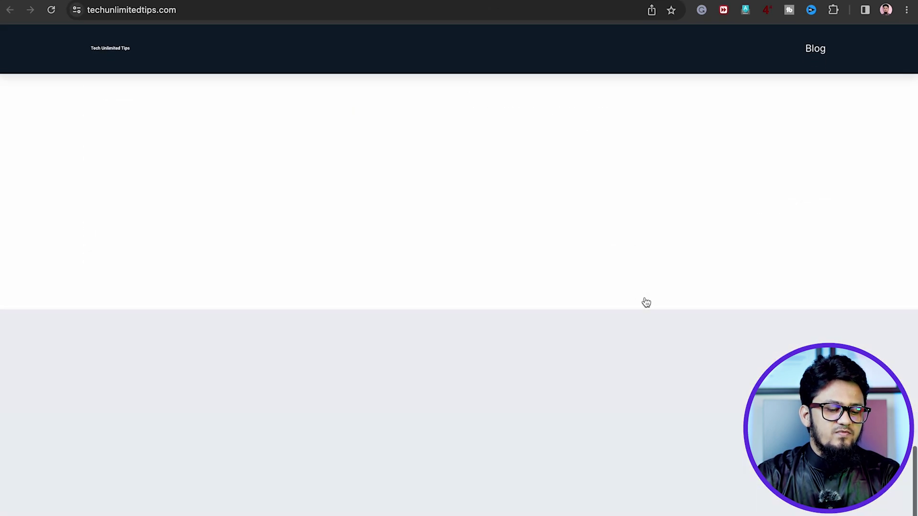
scroll(646, 302, "up", 20)
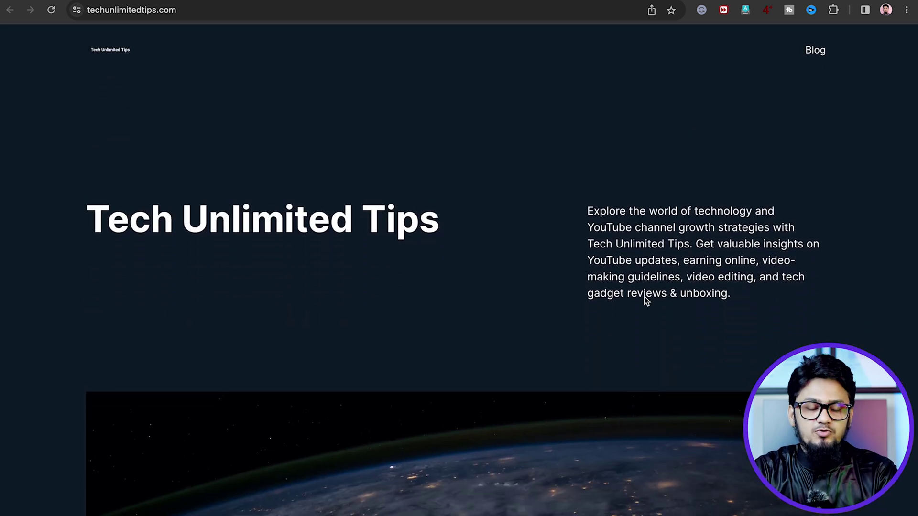
scroll(352, 92, "down", 10)
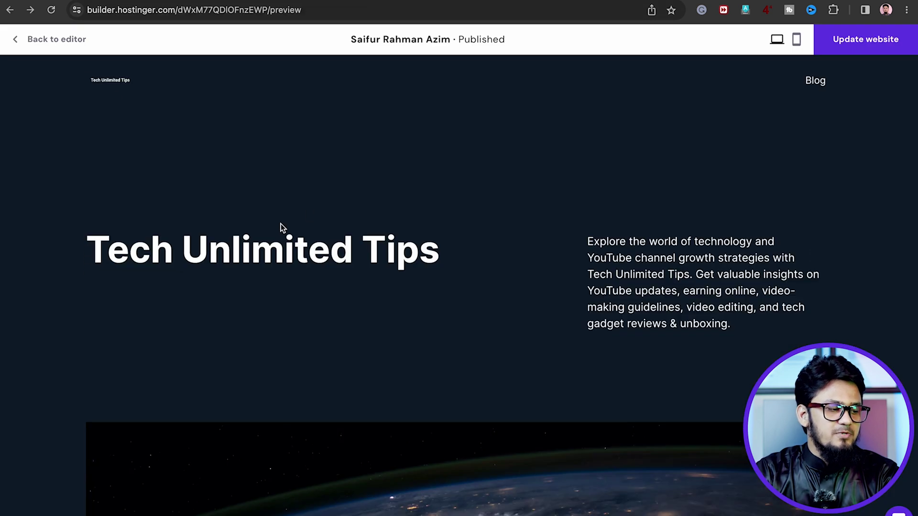
left_click(14, 39)
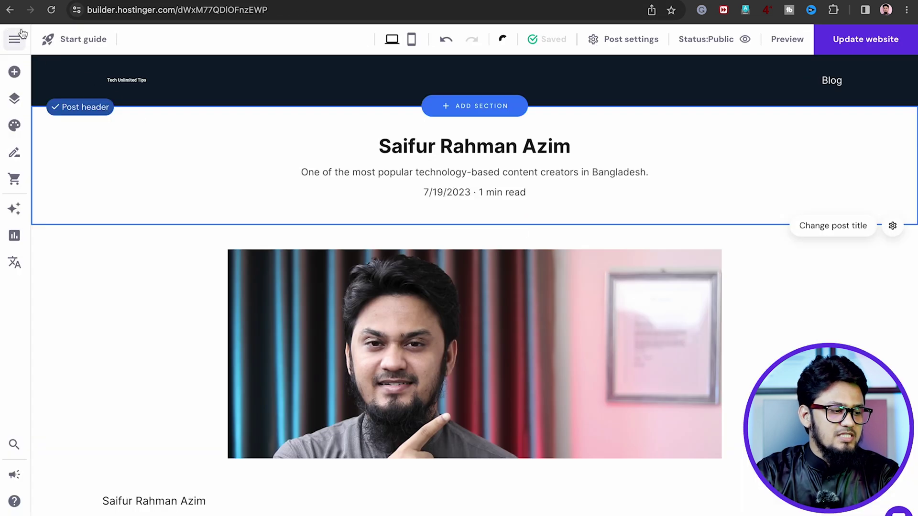
Open the Hostinger template gallery from the site design menu and browse it.
left_click(11, 40)
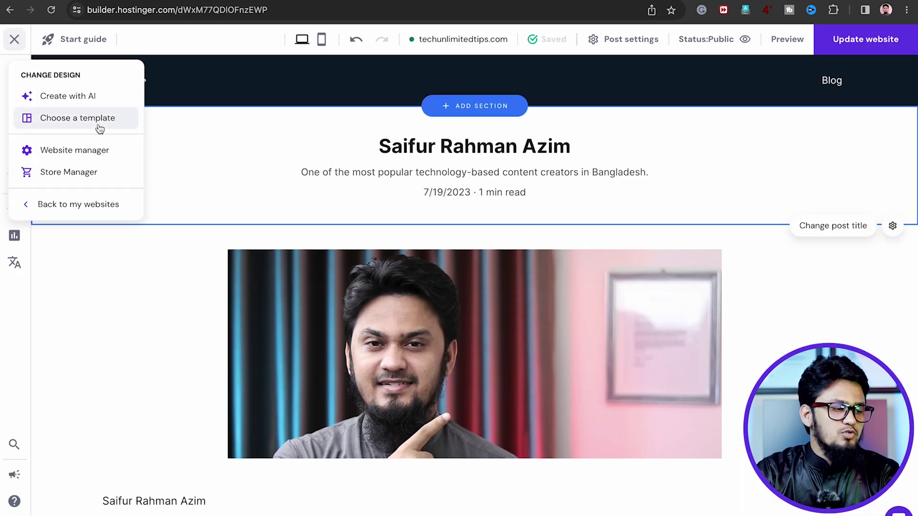
left_click(70, 125)
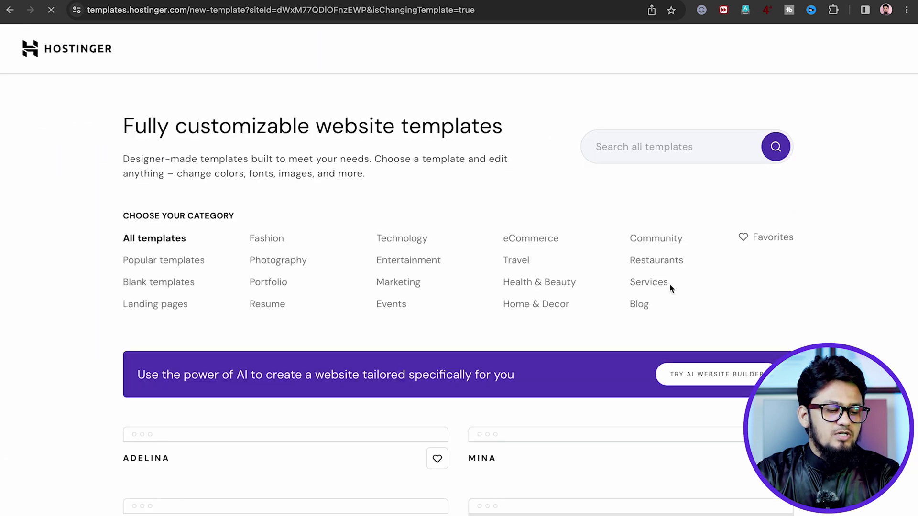
scroll(745, 291, "down", 1)
scroll(744, 292, "down", 3)
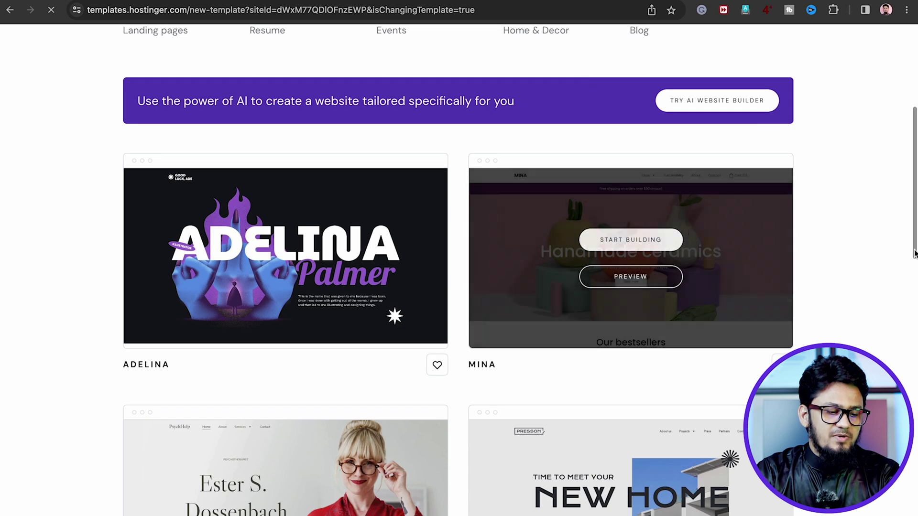
scroll(901, 341, "up", 5)
scroll(901, 341, "down", 6)
scroll(899, 341, "up", 6)
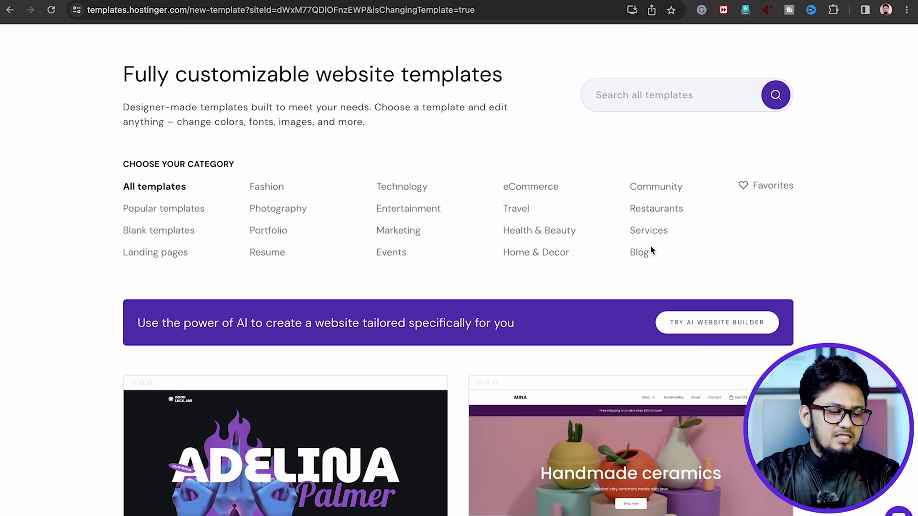
Filter the gallery to Blog templates and browse through to the second page.
left_click(641, 252)
scroll(525, 324, "down", 5)
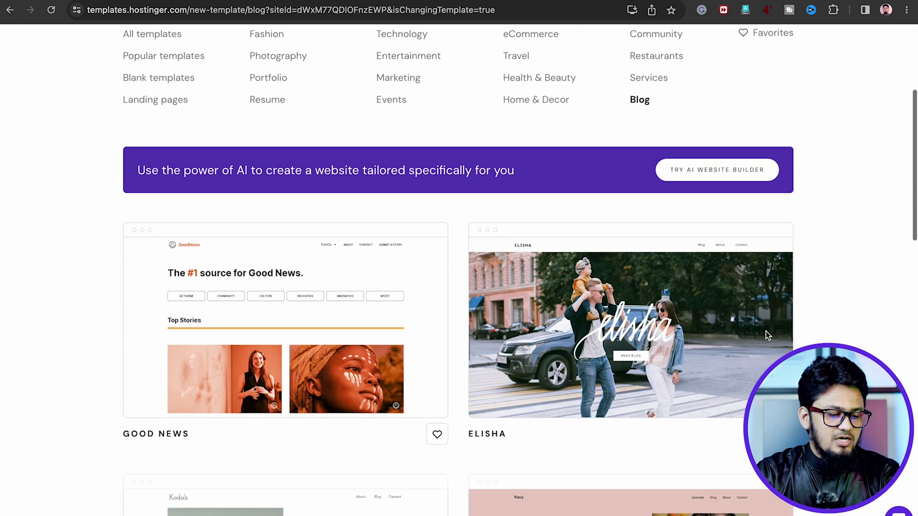
scroll(260, 324, "down", 8)
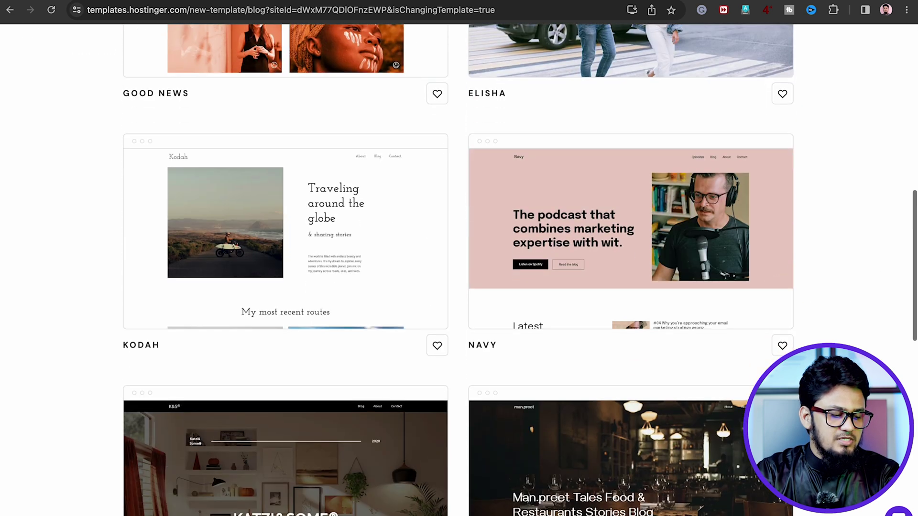
scroll(458, 270, "down", 8)
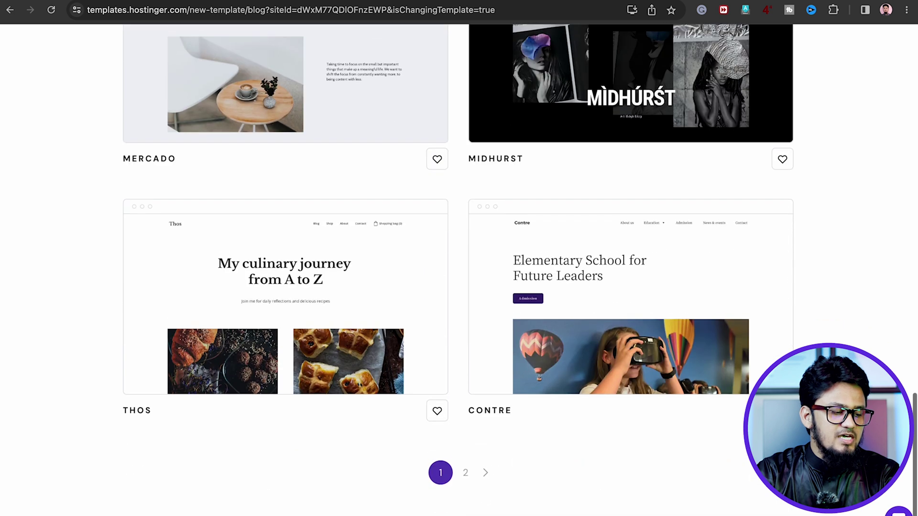
left_click(485, 476)
scroll(485, 482, "down", 7)
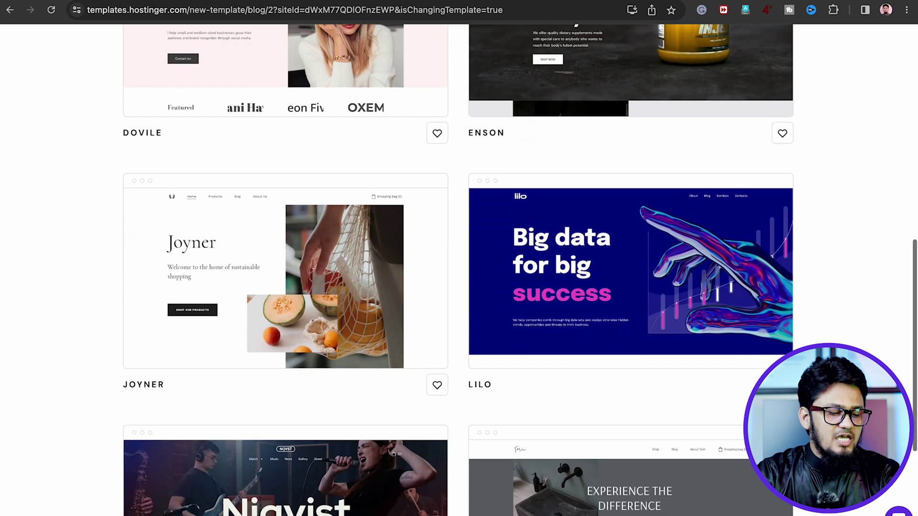
scroll(476, 469, "down", 5)
left_click(475, 469)
scroll(456, 279, "down", 1)
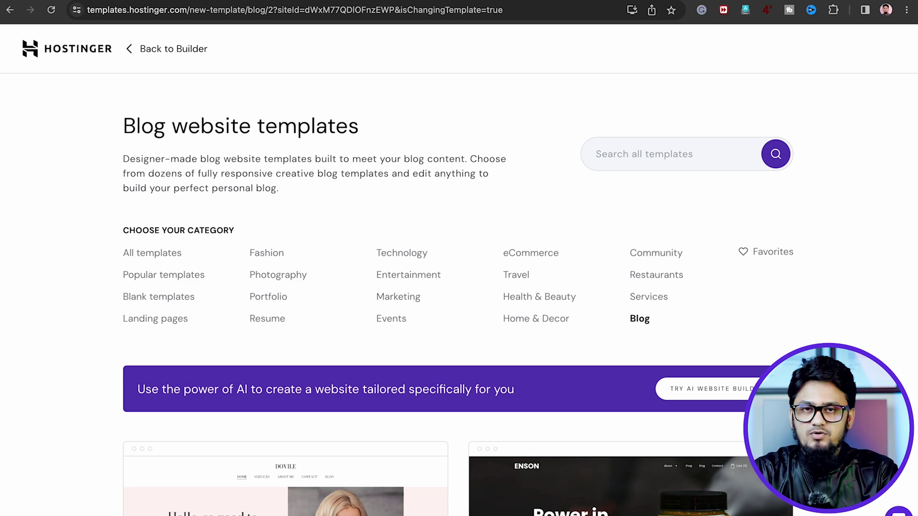
scroll(668, 292, "down", 5)
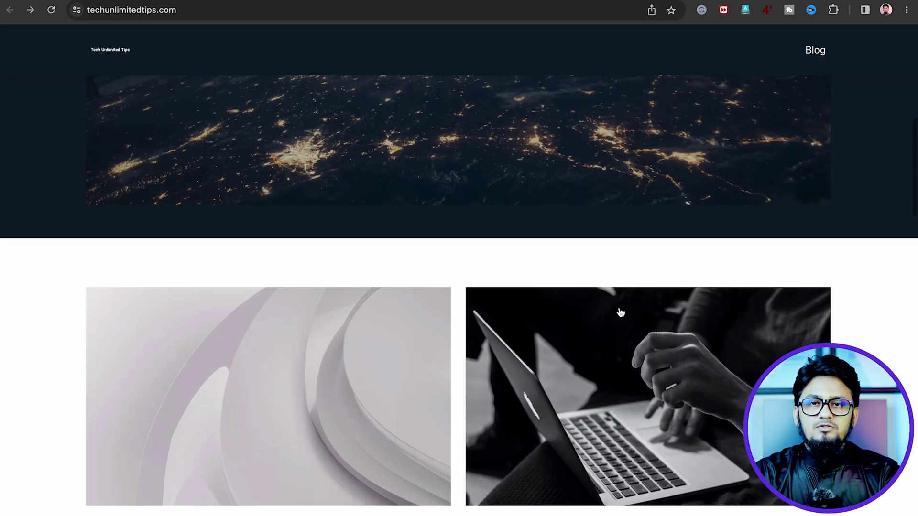
scroll(616, 297, "down", 5)
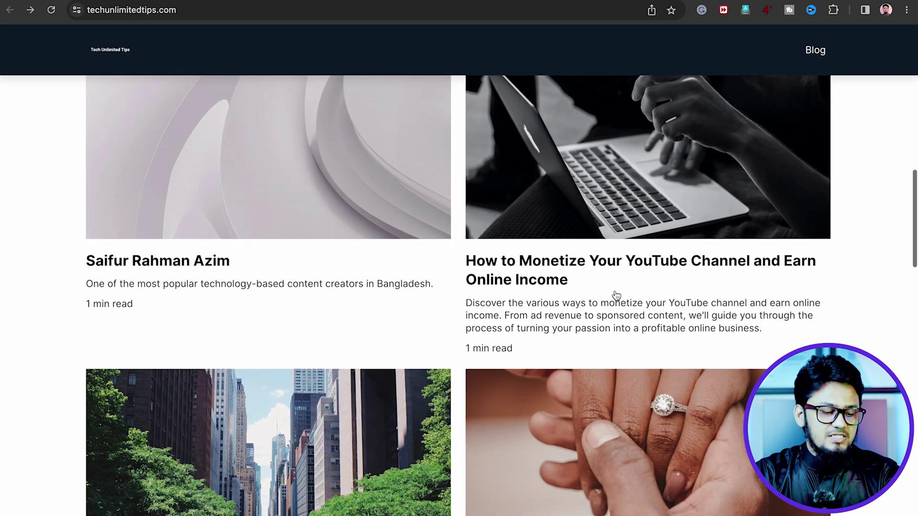
Open the YouTube monetization post on the live techunlimitedtips.com site.
left_click(613, 273)
scroll(721, 293, "down", 5)
scroll(721, 303, "up", 5)
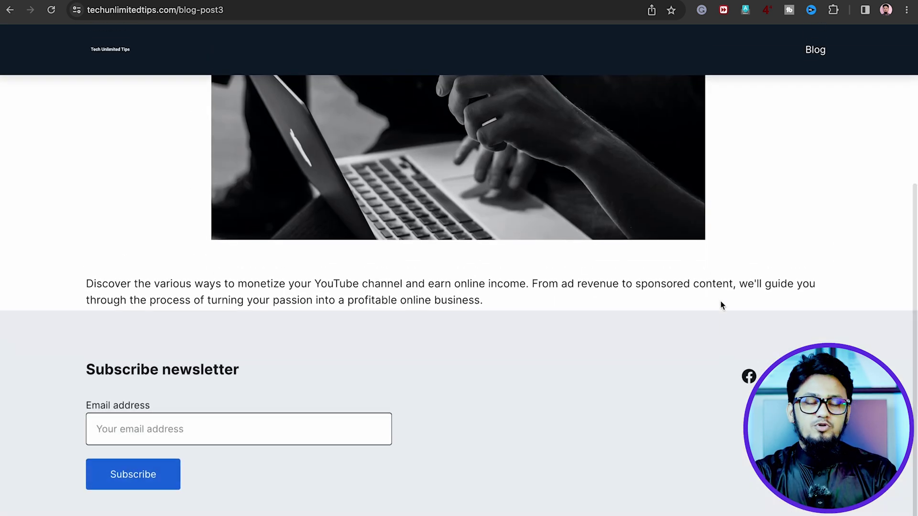